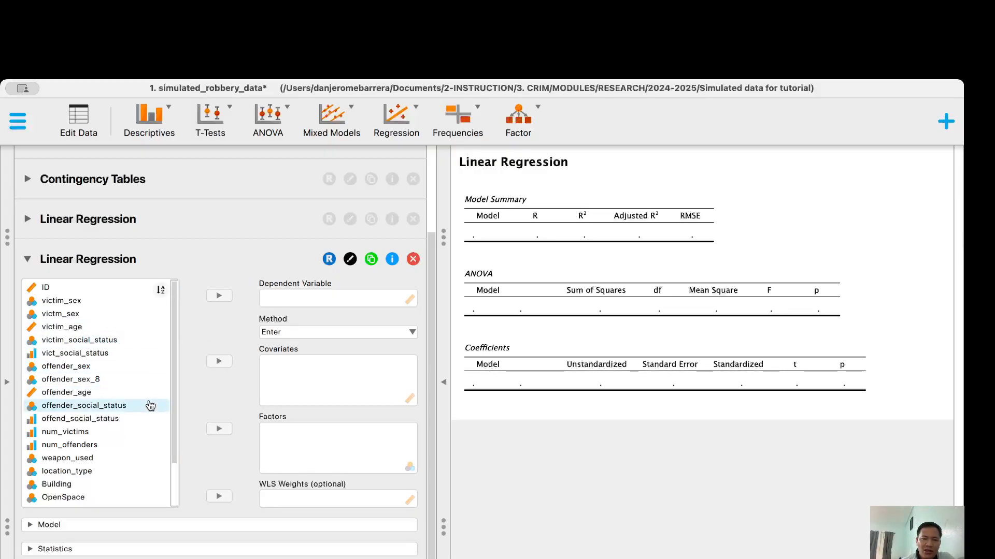
Assign report_delay_minutes as the dependent variable of the linear regression and victim_sex as a factor
{"action": "scroll", "coordinate": [147, 404], "scroll_direction": "down", "scroll_amount": 3}
{"action": "left_click", "coordinate": [82, 498]}
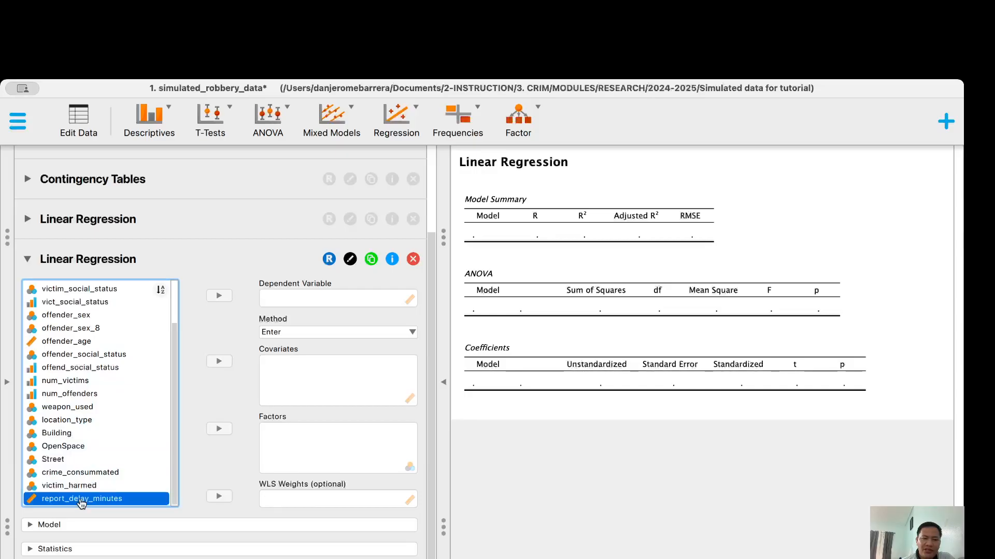
{"action": "left_click", "coordinate": [219, 296]}
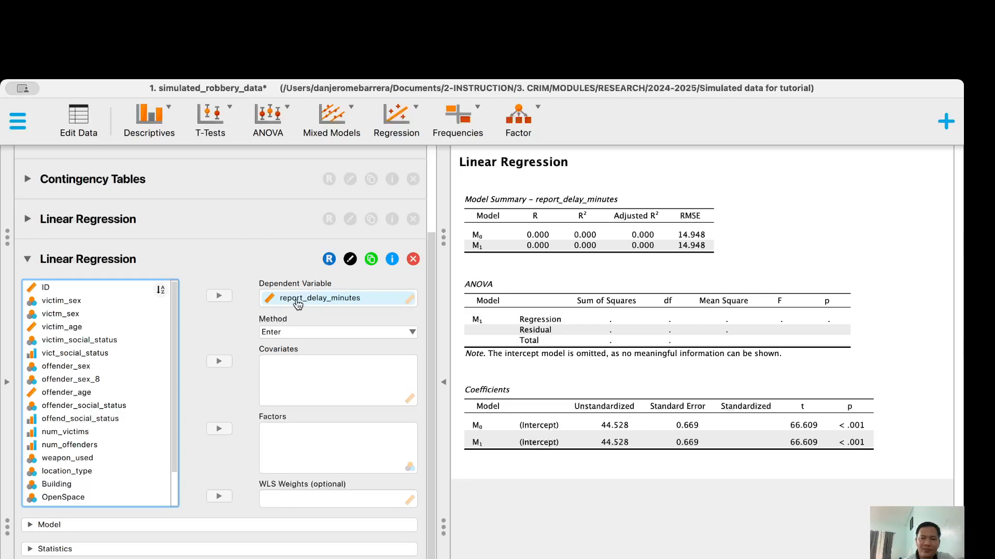
{"action": "left_click", "coordinate": [73, 305]}
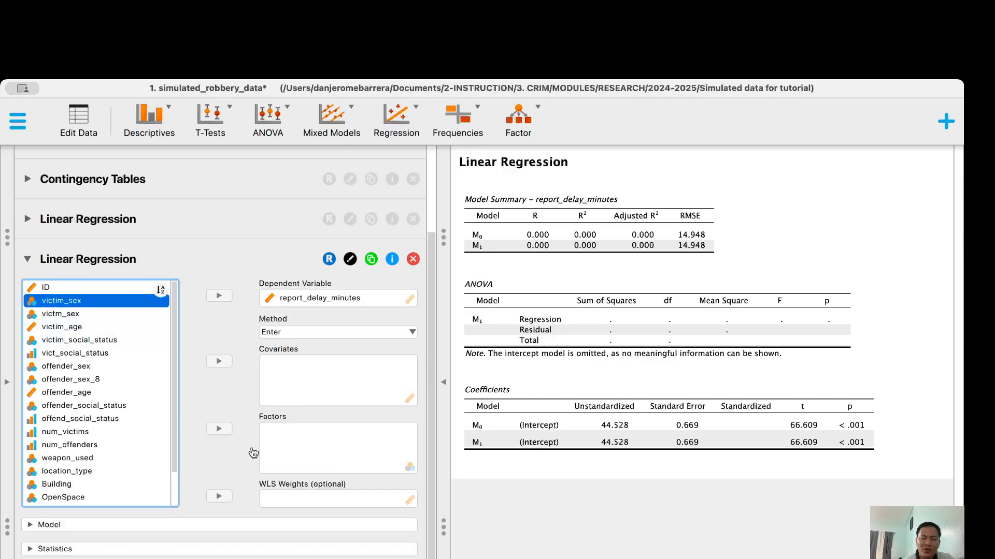
{"action": "left_click", "coordinate": [219, 429]}
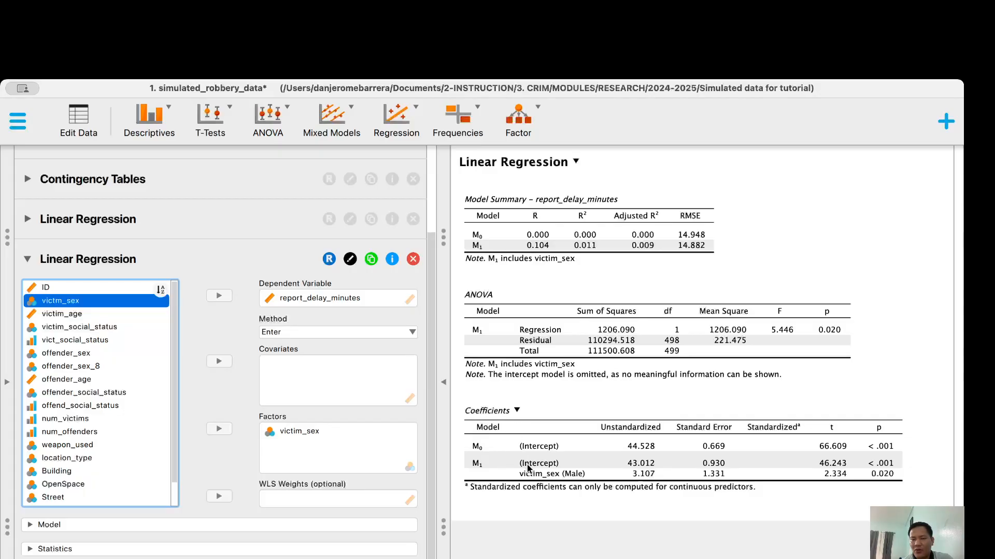
{"action": "left_click", "coordinate": [634, 476]}
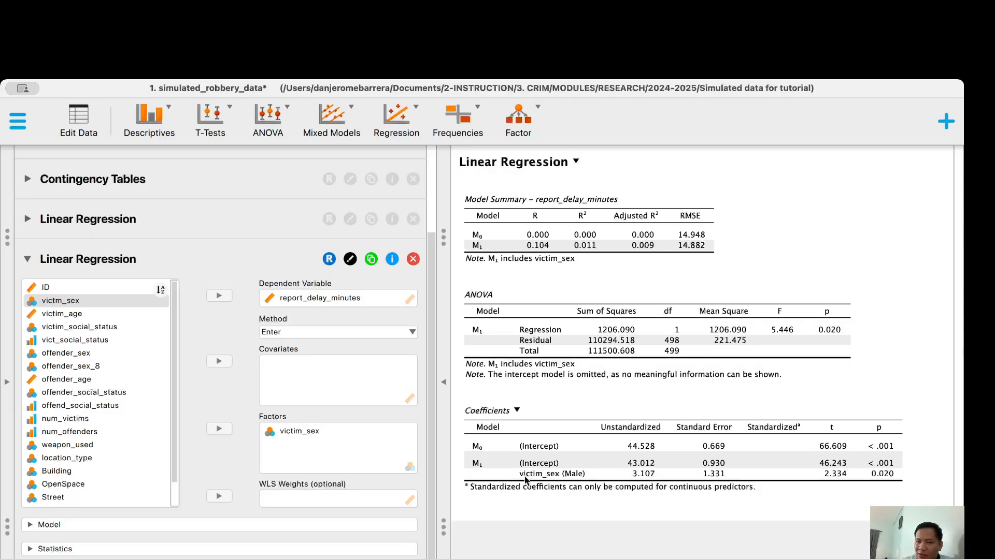
Add victim_age and vict_social_status to the regression as covariates
{"action": "left_click", "coordinate": [58, 314]}
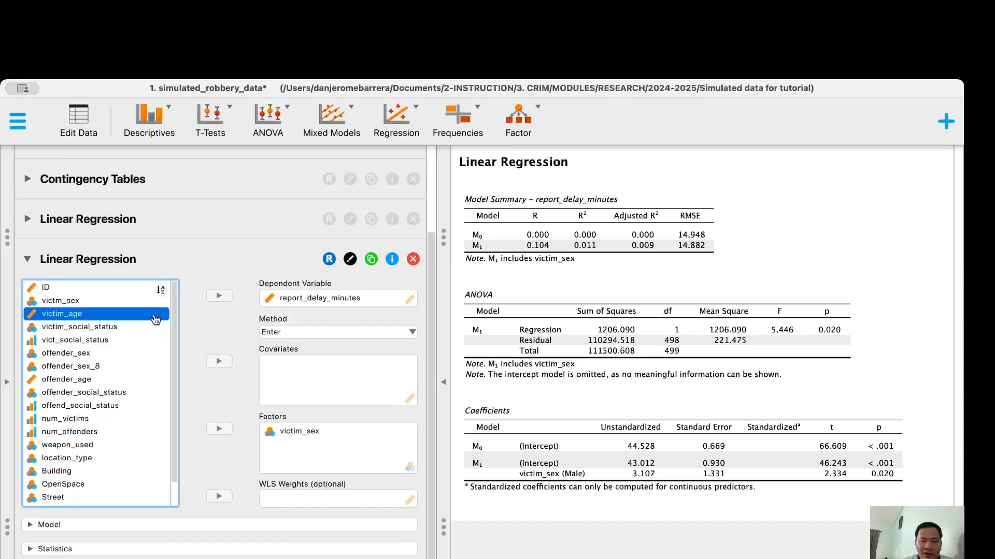
{"action": "left_click", "coordinate": [218, 365]}
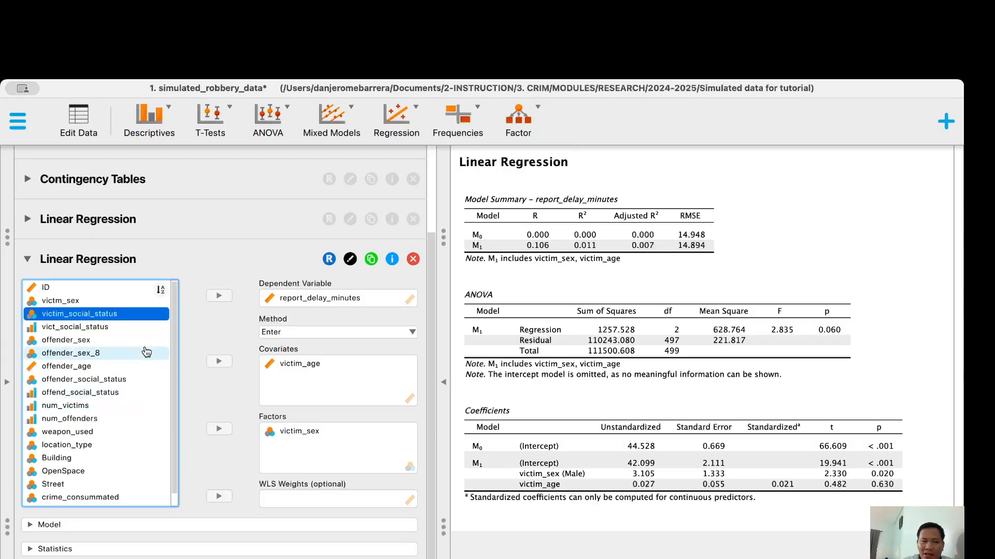
{"action": "left_click", "coordinate": [82, 331]}
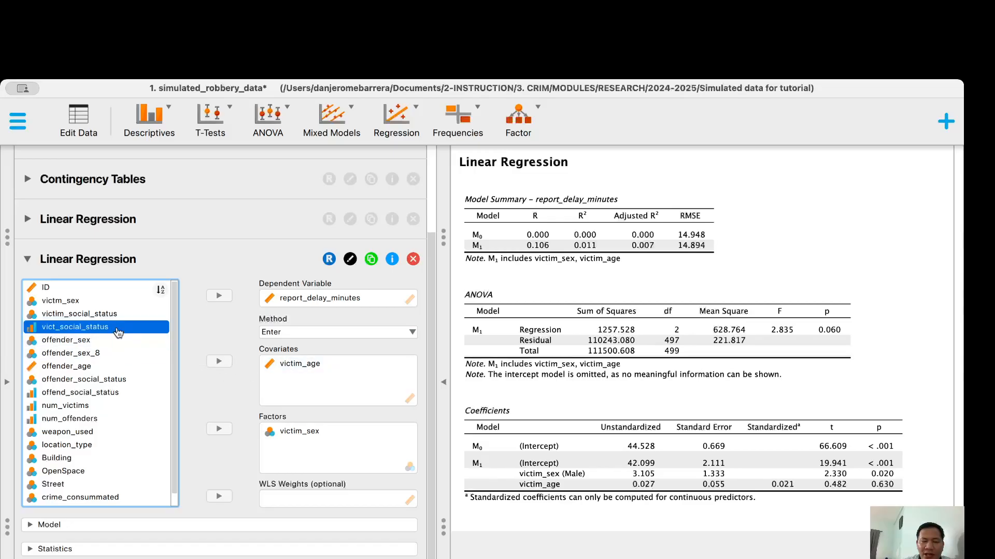
{"action": "left_click", "coordinate": [218, 362]}
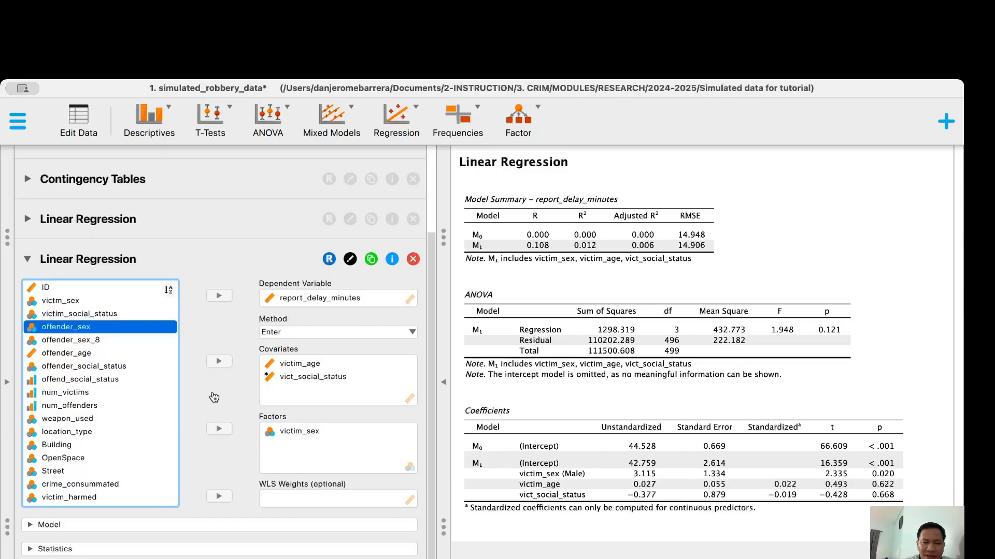
Add offender_sex_8 and offend_social_status to the regression as factors
{"action": "left_click", "coordinate": [93, 342]}
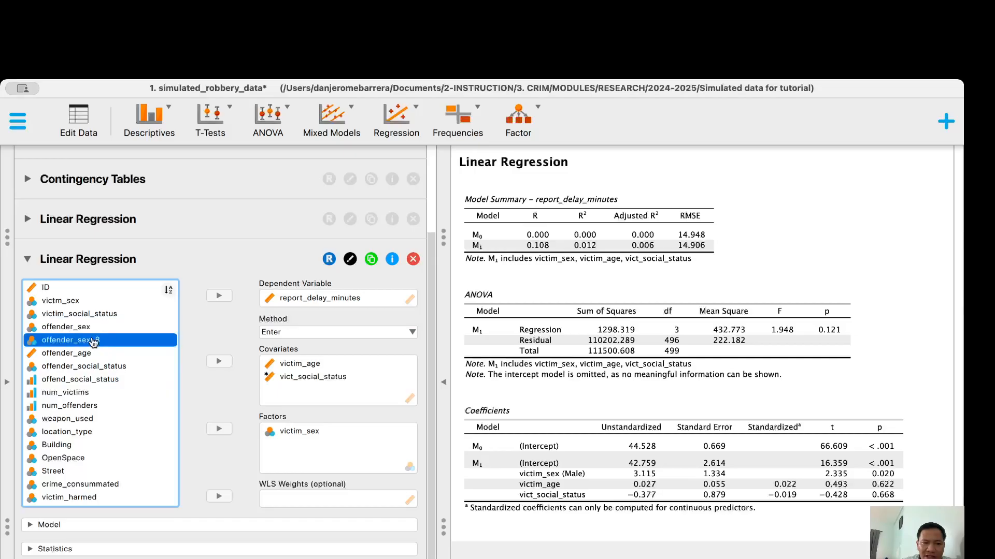
{"action": "left_click", "coordinate": [219, 430]}
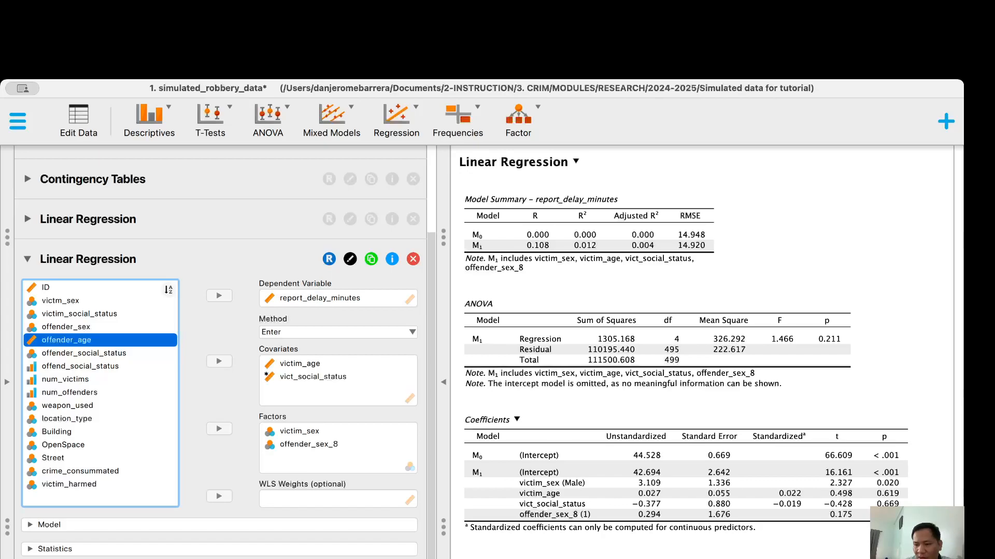
{"action": "left_click", "coordinate": [109, 367]}
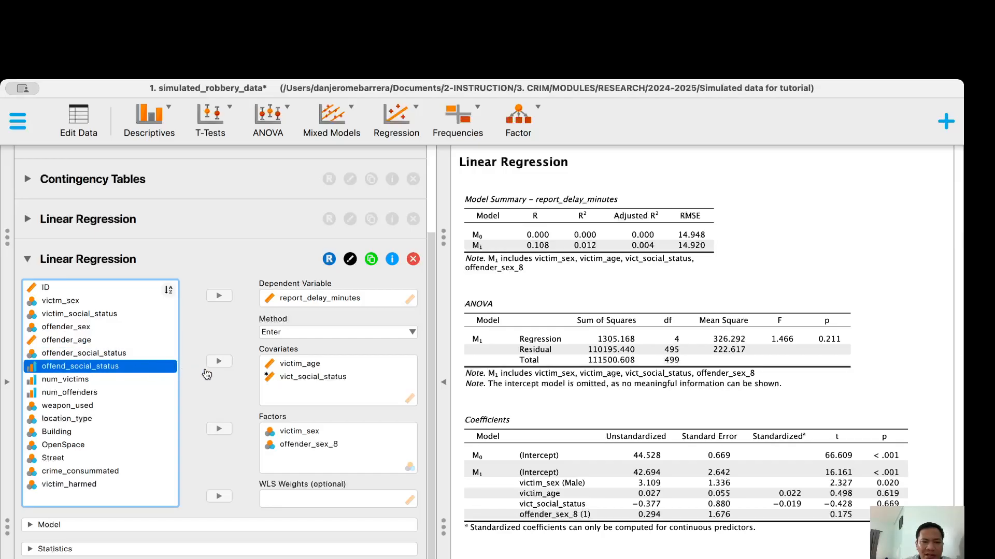
{"action": "left_click", "coordinate": [219, 430]}
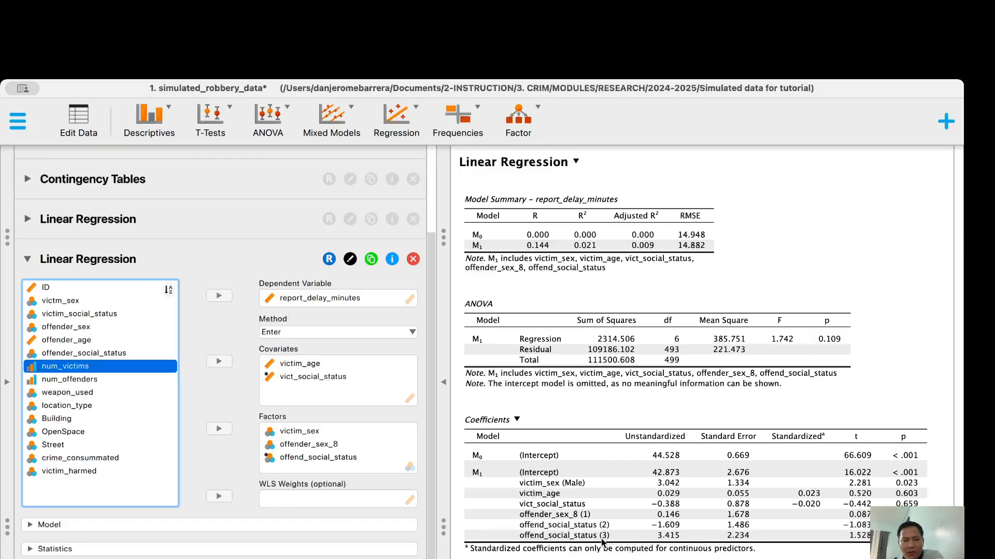
Remove offend_social_status from the regression factors and add it back as a factor
{"action": "mouse_move", "coordinate": [314, 465]}
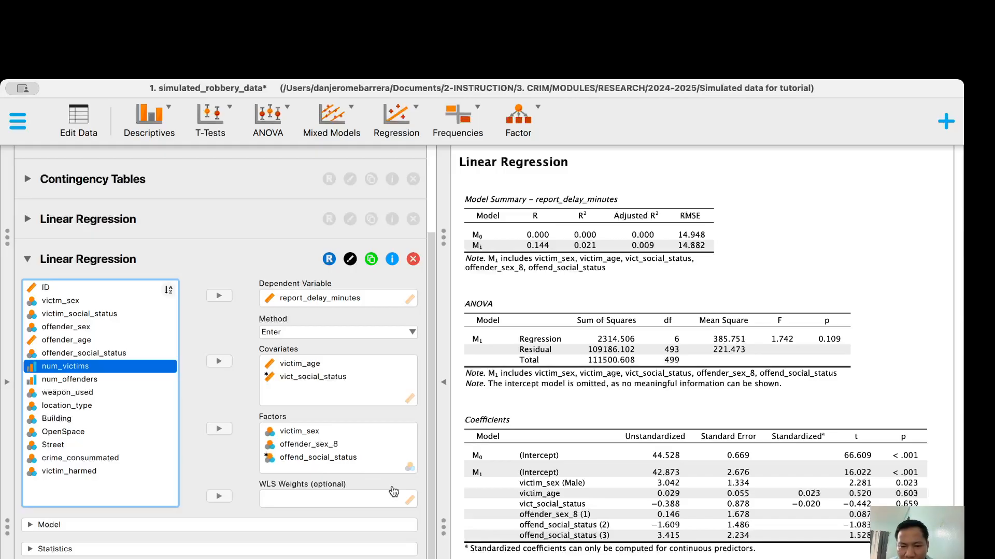
{"action": "left_click", "coordinate": [269, 458]}
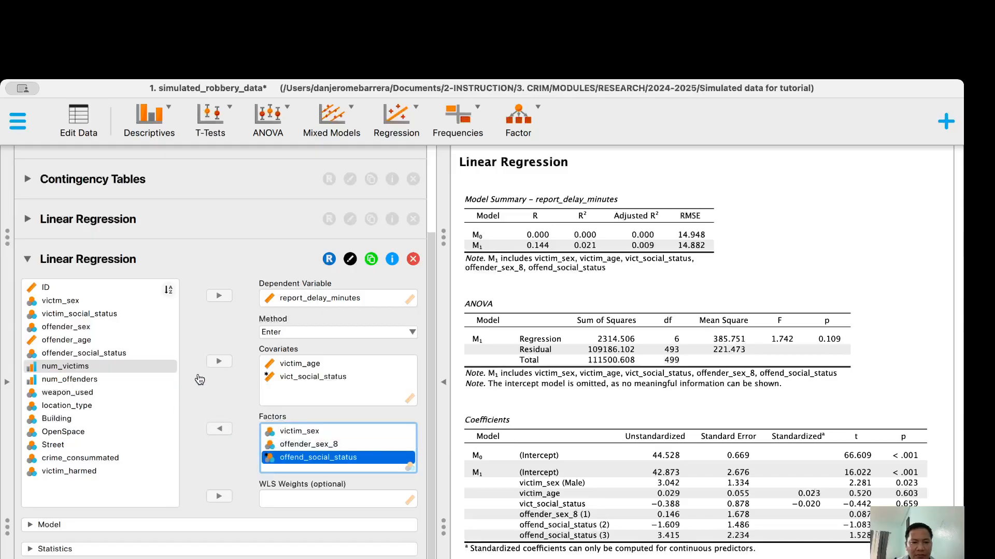
{"action": "left_click", "coordinate": [220, 429]}
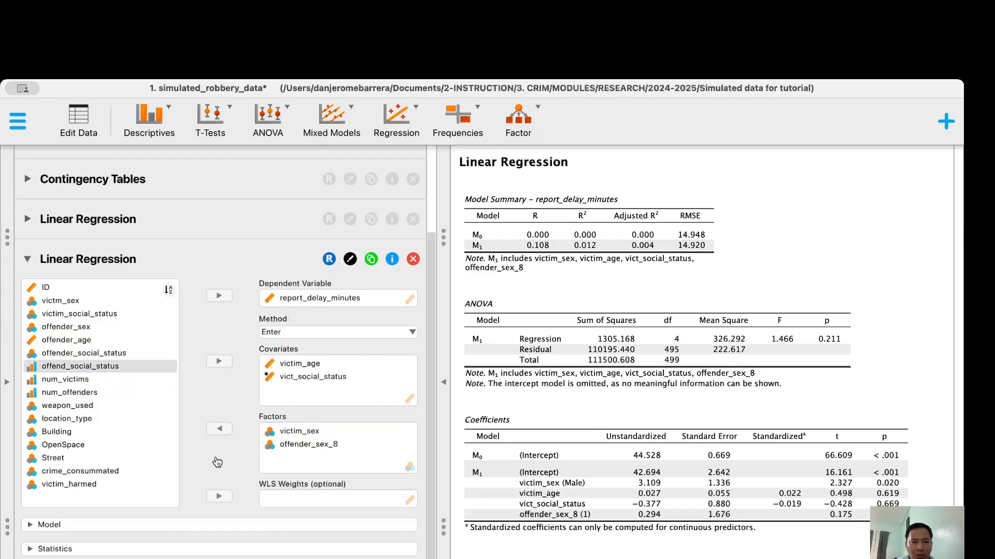
{"action": "left_click", "coordinate": [114, 366]}
{"action": "left_click", "coordinate": [218, 430]}
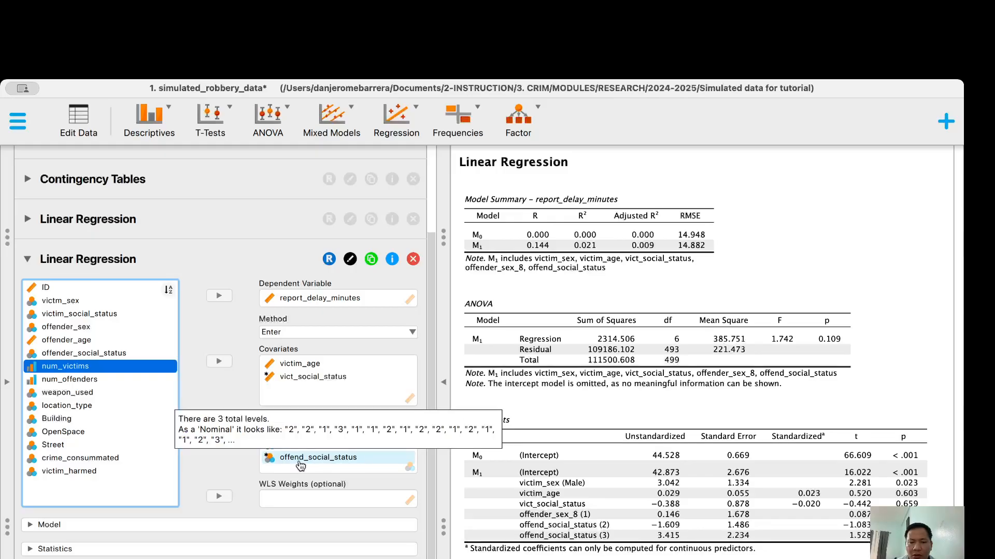
{"action": "left_click", "coordinate": [219, 429]}
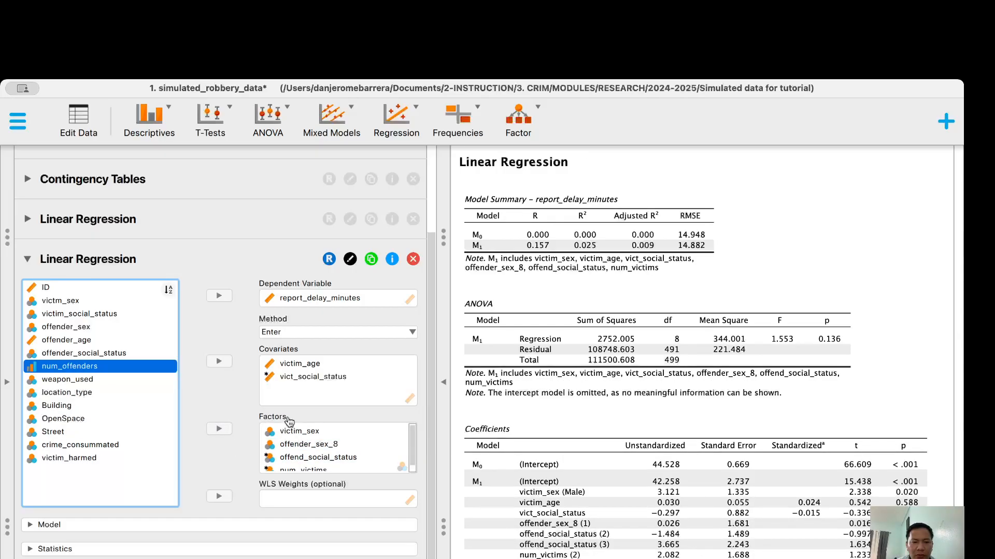
{"action": "scroll", "coordinate": [287, 448], "scroll_direction": "down", "scroll_amount": 2}
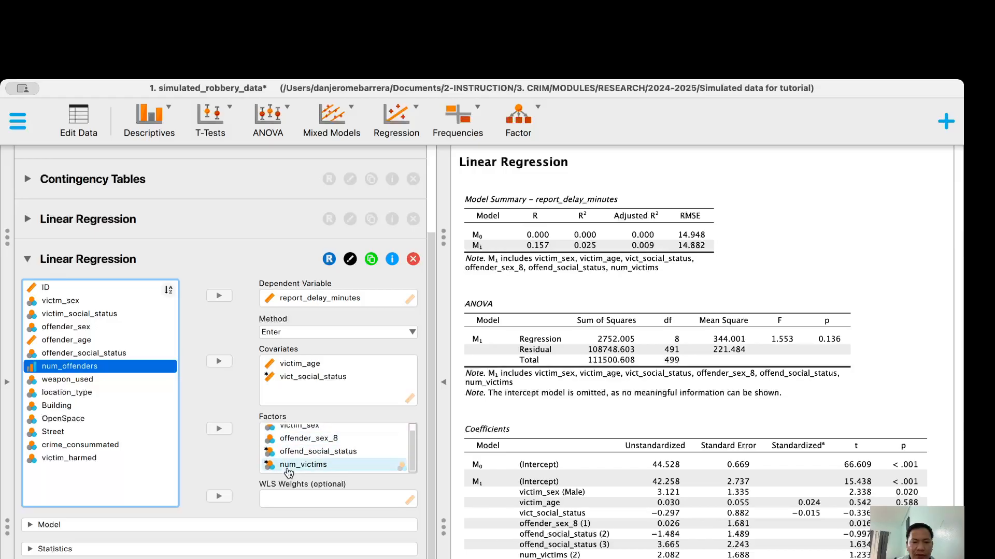
{"action": "left_click", "coordinate": [281, 463]}
{"action": "left_click", "coordinate": [220, 429]}
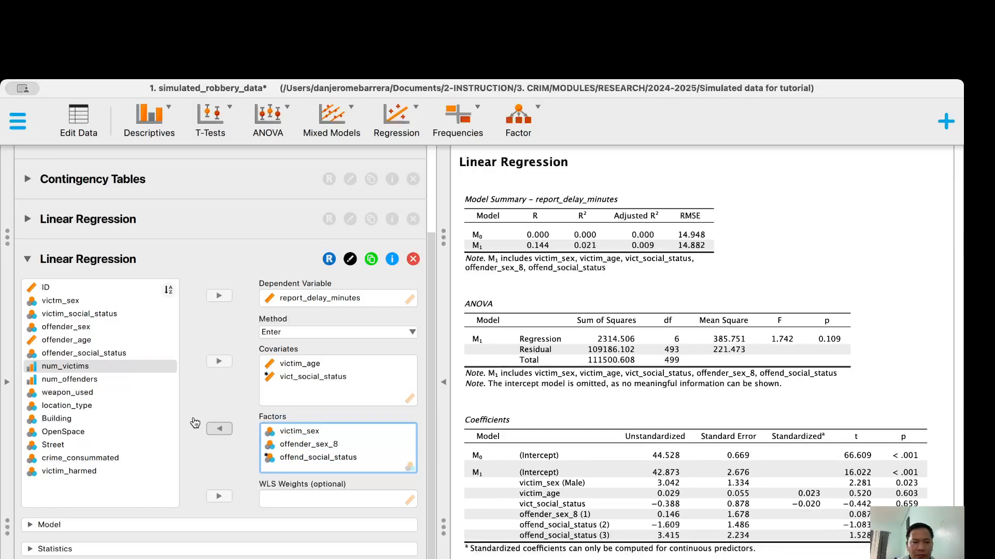
Add num_victims and num_offenders to the regression as covariates
{"action": "left_click", "coordinate": [111, 370]}
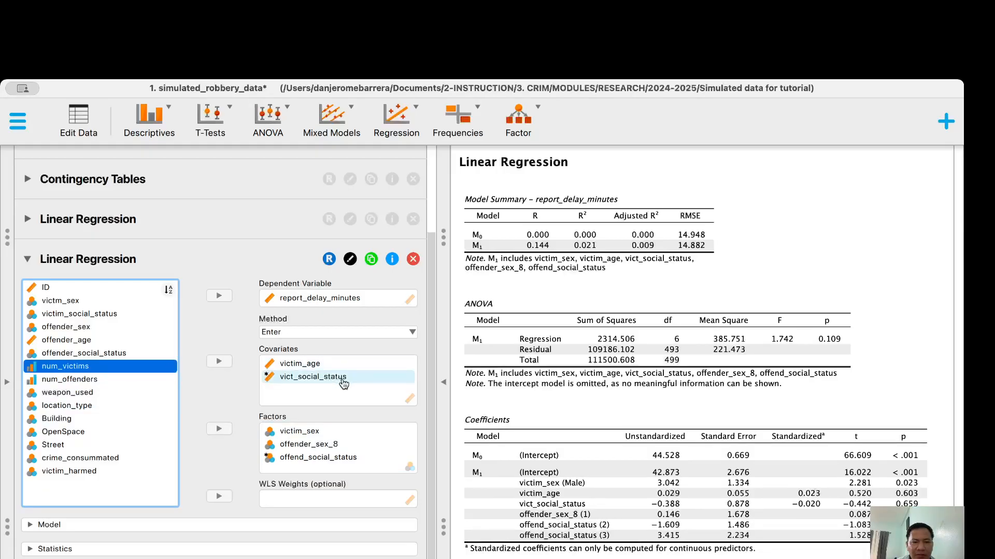
{"action": "left_click", "coordinate": [219, 362]}
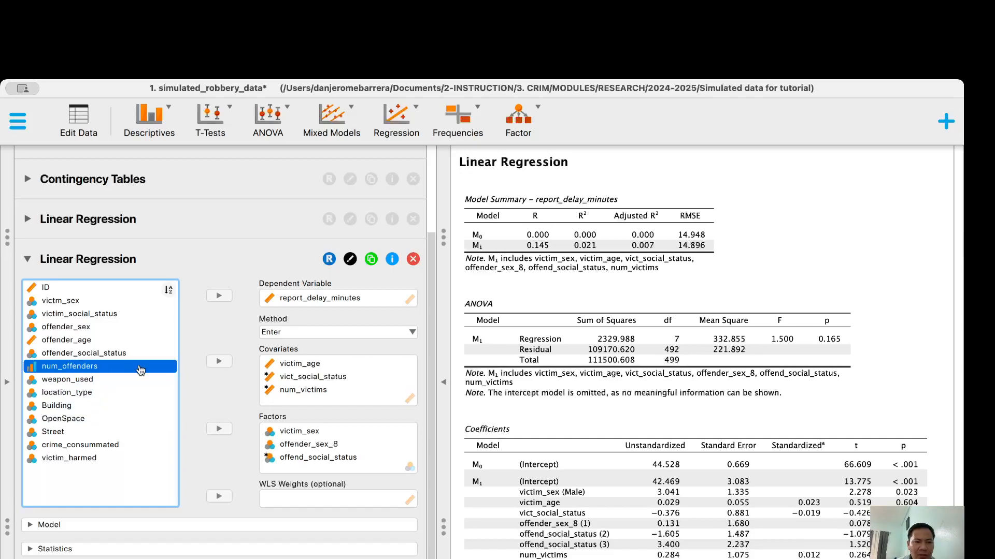
{"action": "left_click", "coordinate": [229, 368]}
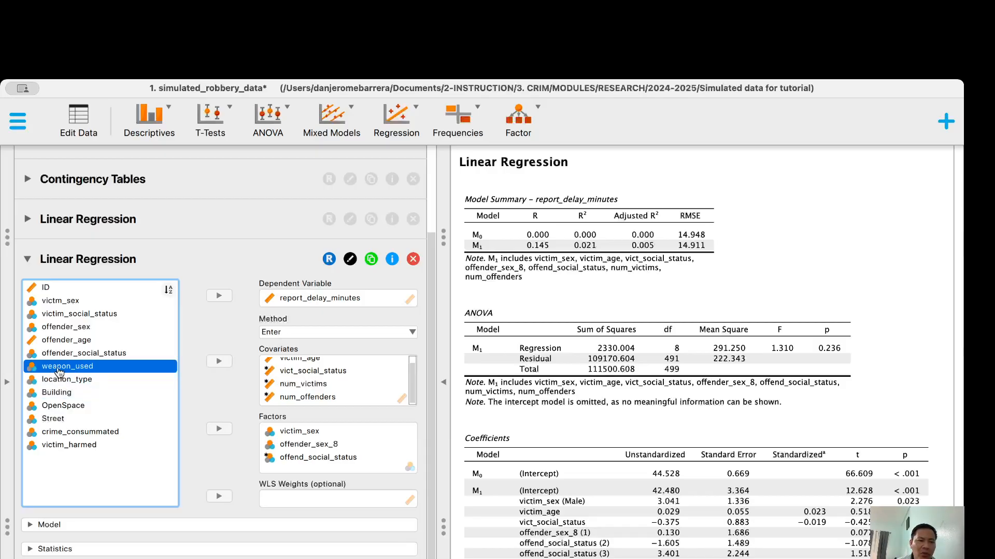
Add weapon_used and the Building location dummy to the regression as factors
{"action": "left_click", "coordinate": [218, 430]}
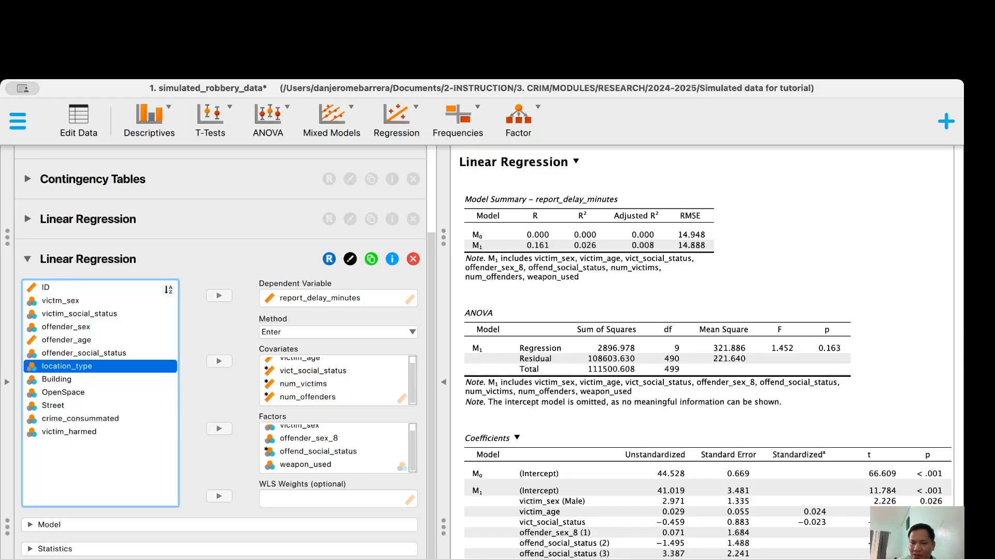
{"action": "scroll", "coordinate": [704, 352], "scroll_direction": "down", "scroll_amount": 2}
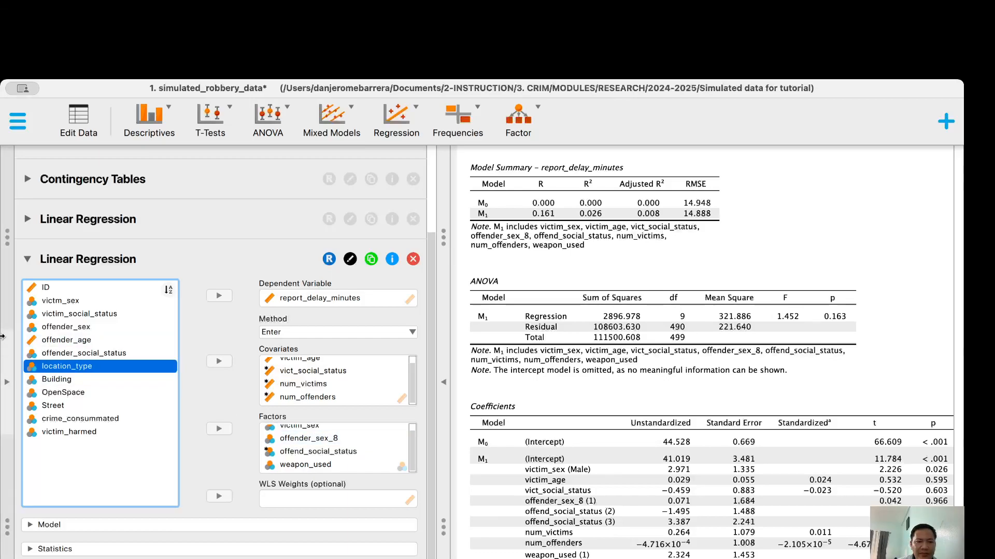
{"action": "left_click", "coordinate": [65, 384]}
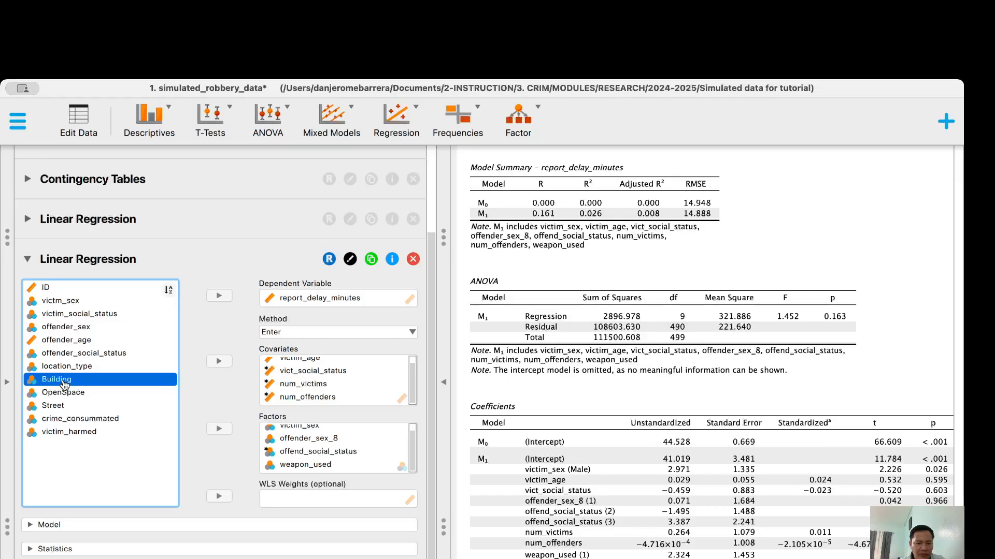
{"action": "left_click", "coordinate": [223, 430]}
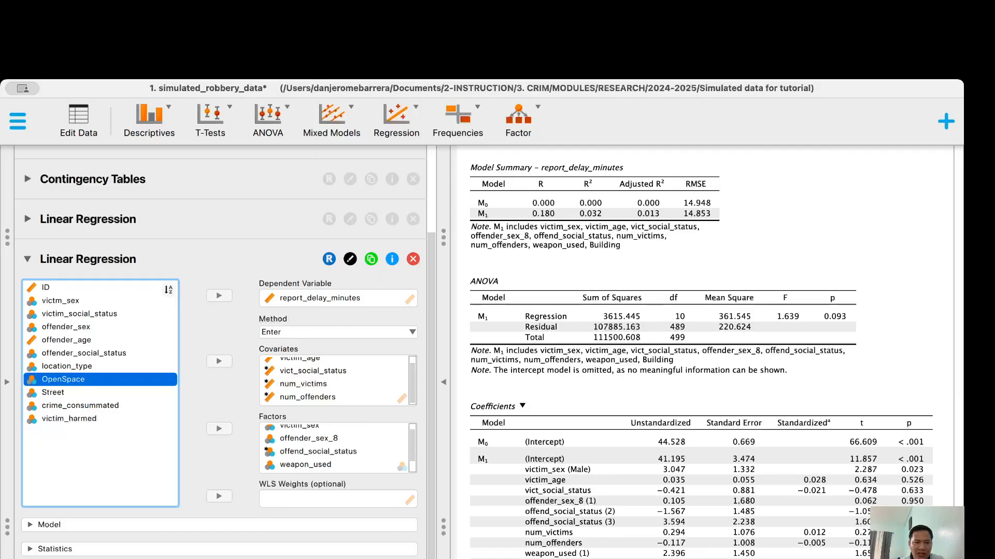
{"action": "scroll", "coordinate": [347, 455], "scroll_direction": "down", "scroll_amount": 1}
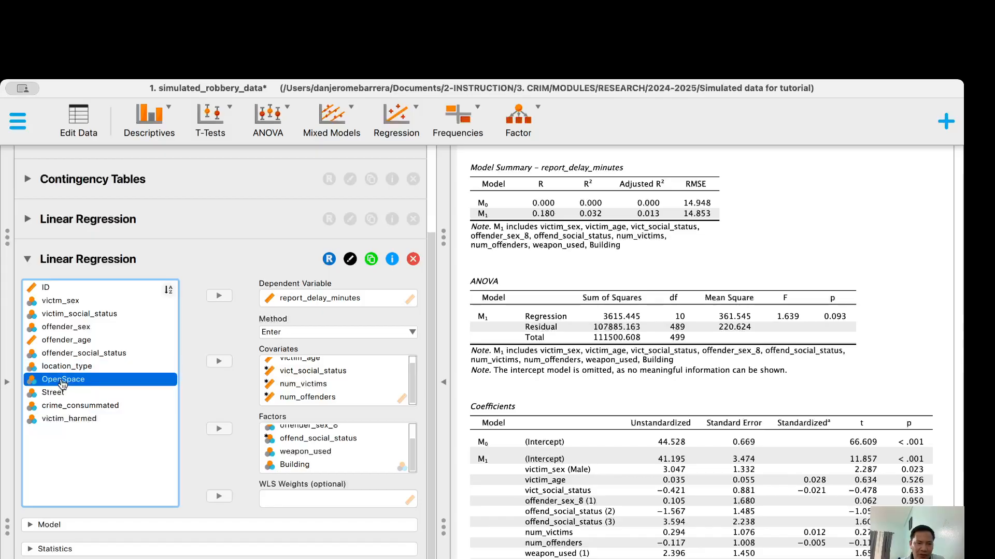
Add OpenSpace, Street and crime_consummated to the regression as factors
{"action": "left_click", "coordinate": [214, 430]}
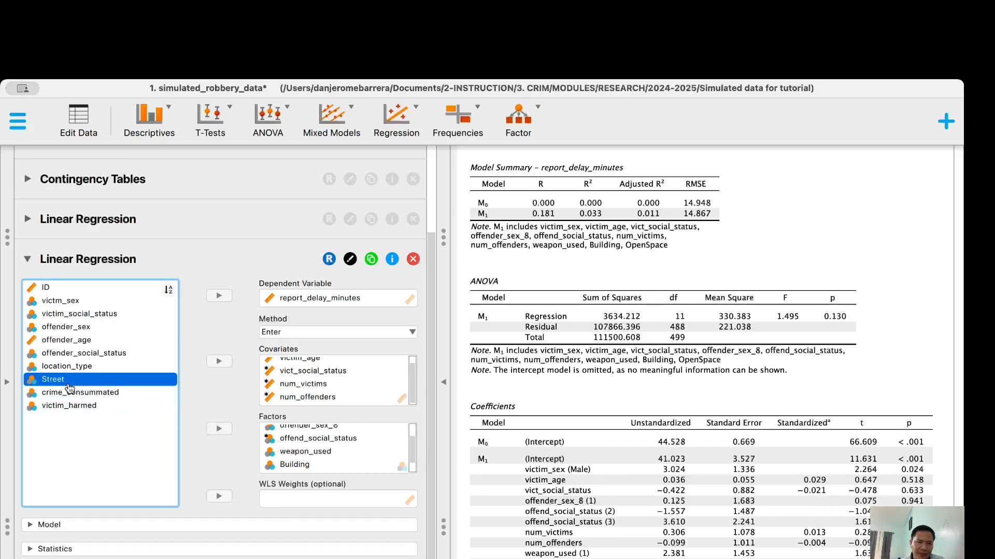
{"action": "left_click", "coordinate": [219, 429]}
{"action": "scroll", "coordinate": [362, 451], "scroll_direction": "down", "scroll_amount": 2}
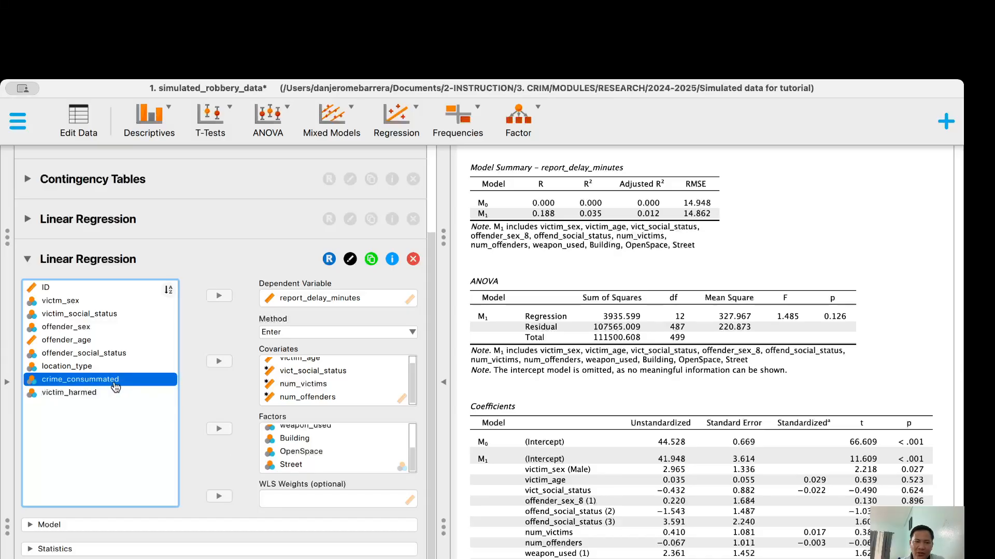
{"action": "left_click", "coordinate": [220, 430]}
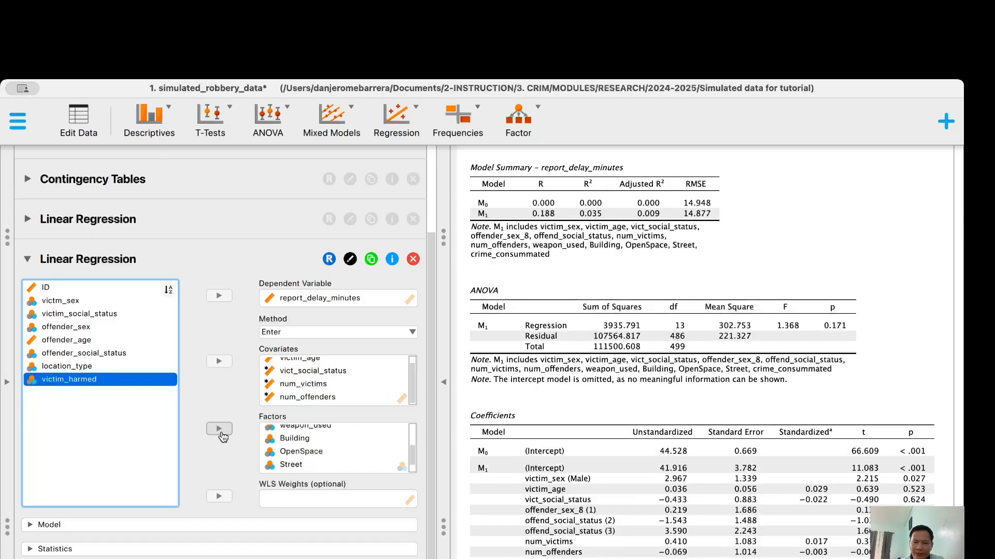
Examine the coefficients, the ANOVA p-value and the model summary of the report_delay_minutes regression
{"action": "scroll", "coordinate": [544, 458], "scroll_direction": "down", "scroll_amount": 2}
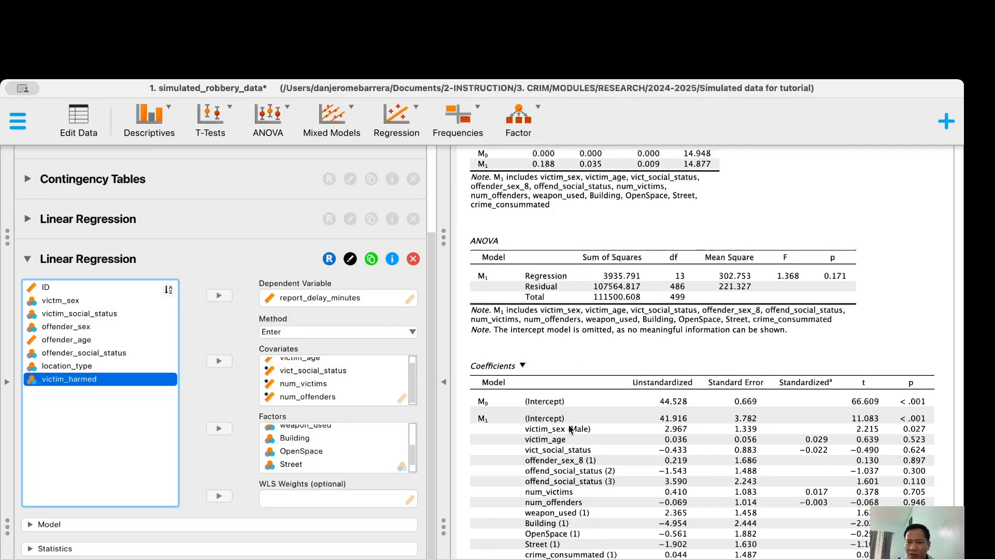
{"action": "left_click", "coordinate": [523, 365]}
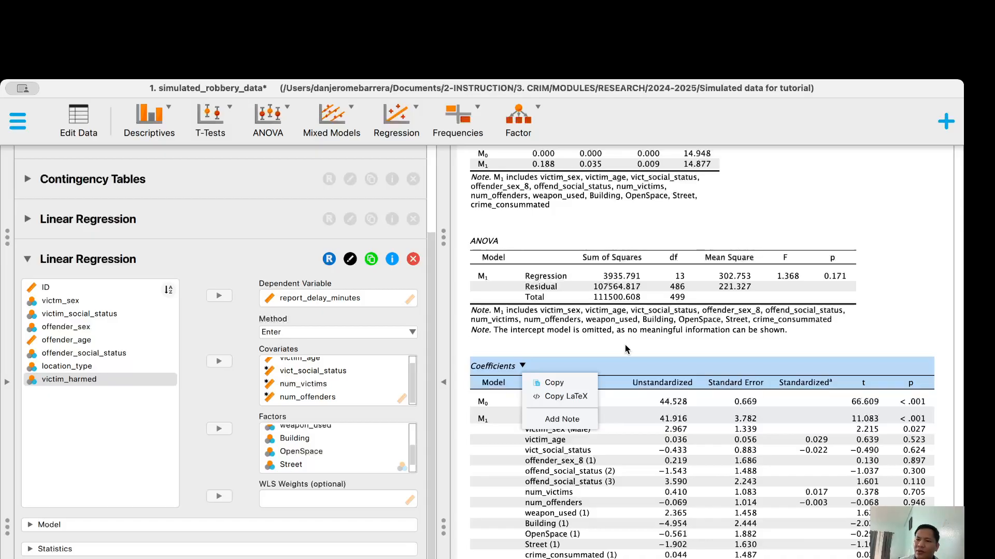
{"action": "left_click", "coordinate": [655, 275]}
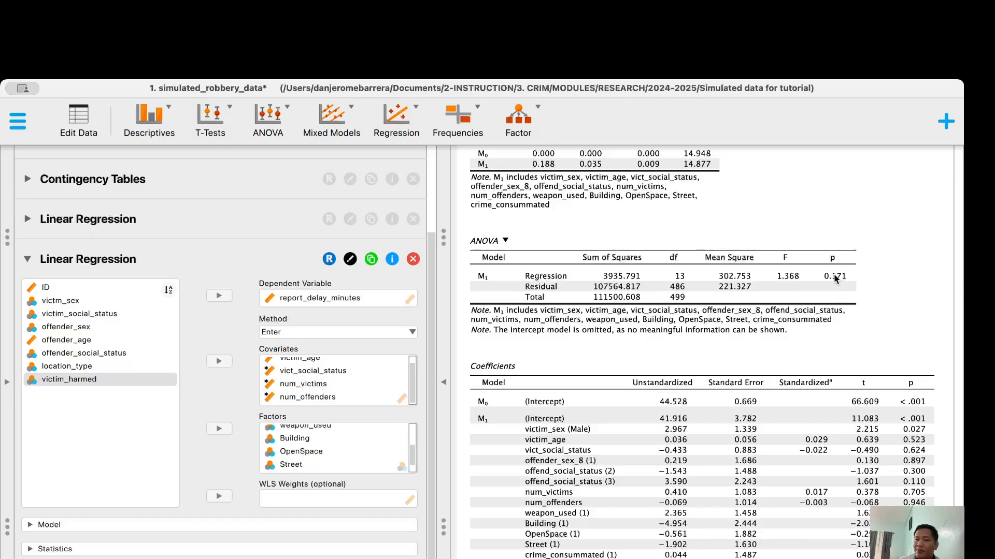
{"action": "scroll", "coordinate": [584, 275], "scroll_direction": "up", "scroll_amount": 3}
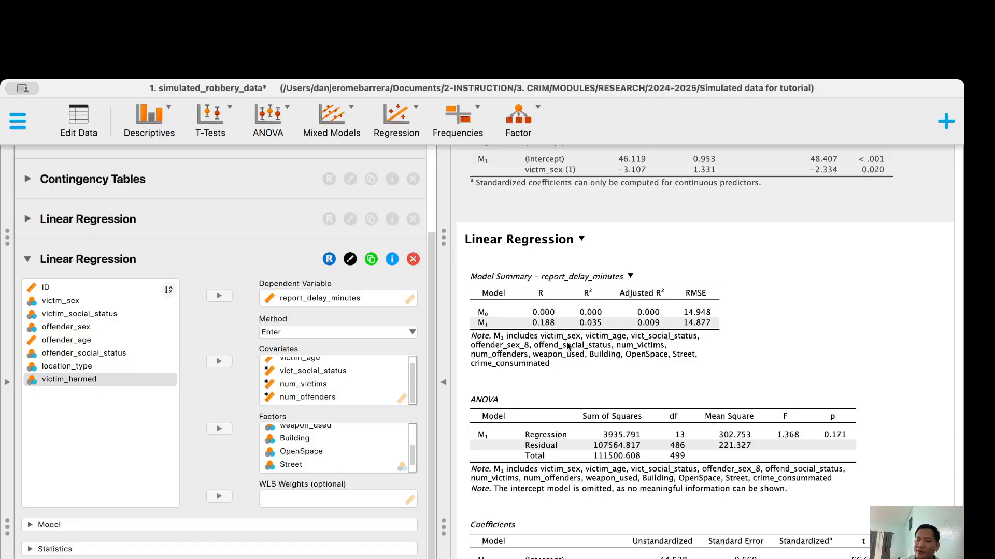
Review the model summary, ANOVA and coefficients tables of the multiple linear regression on report_delay_minutes
{"action": "scroll", "coordinate": [567, 346], "scroll_direction": "down", "scroll_amount": 5}
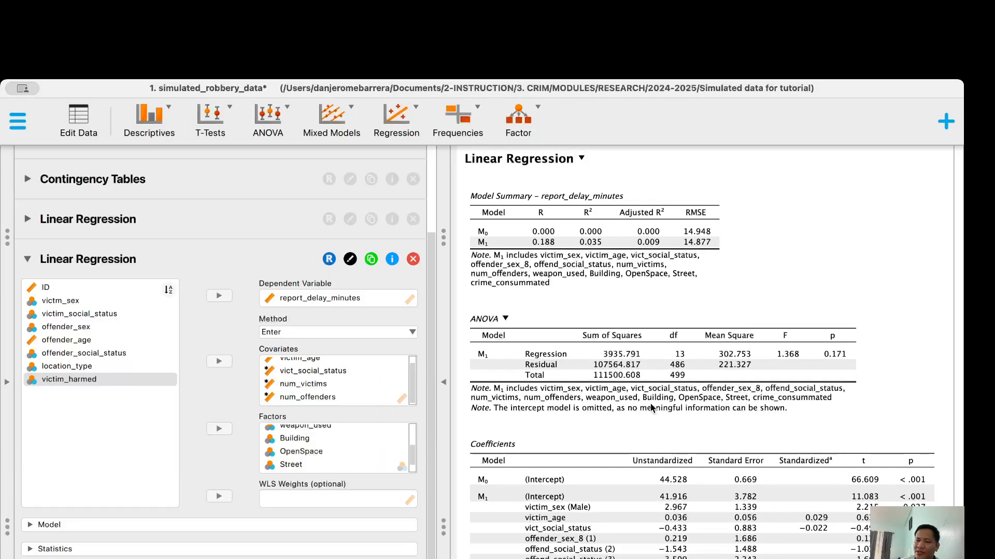
{"action": "scroll", "coordinate": [652, 407], "scroll_direction": "down", "scroll_amount": 5}
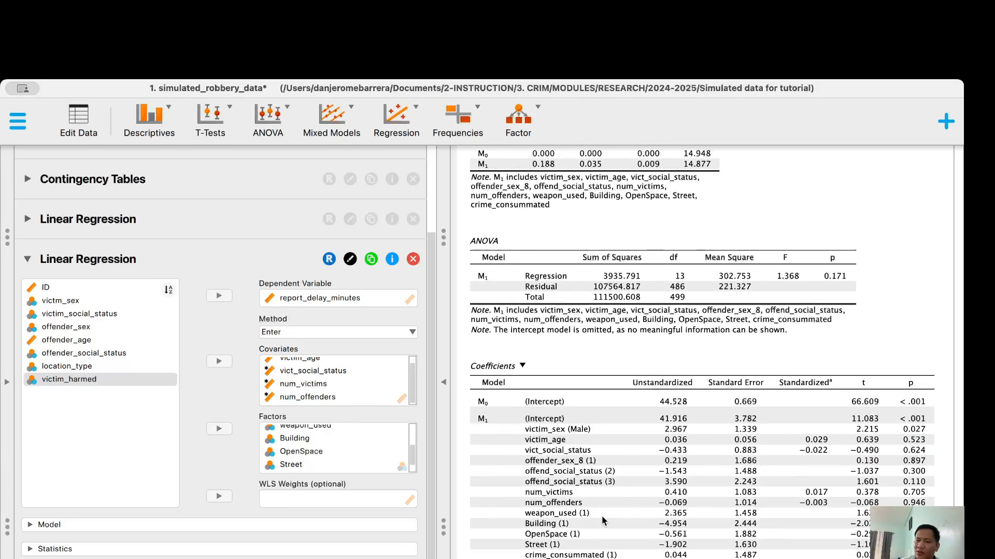
{"action": "scroll", "coordinate": [583, 248], "scroll_direction": "up", "scroll_amount": 4}
{"action": "scroll", "coordinate": [583, 247], "scroll_direction": "up", "scroll_amount": 3}
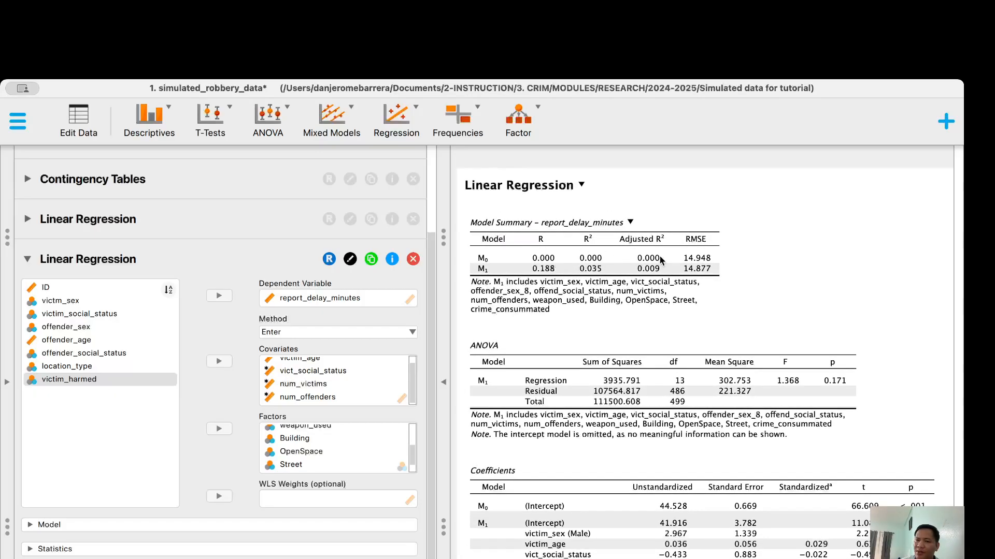
{"action": "scroll", "coordinate": [661, 260], "scroll_direction": "down", "scroll_amount": 7}
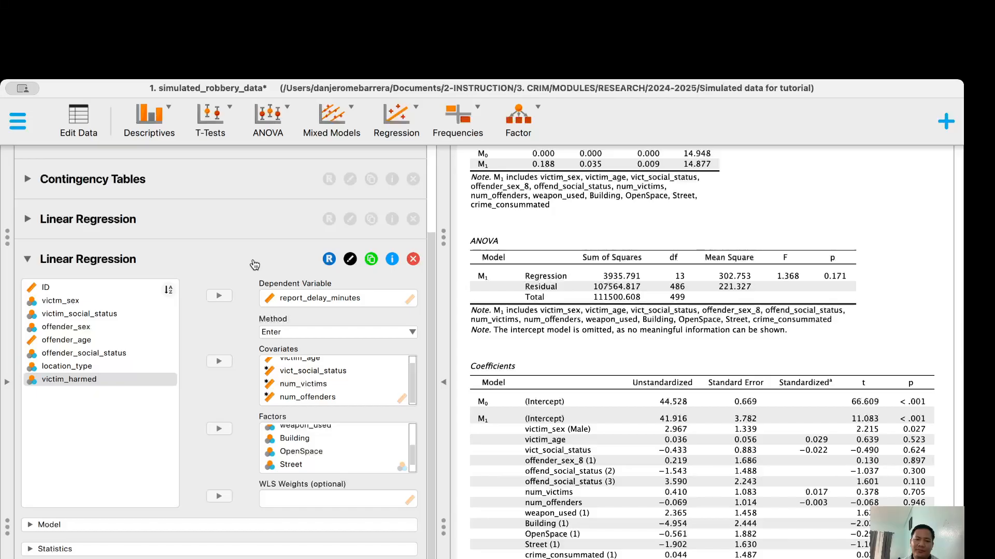
{"action": "left_click", "coordinate": [251, 557]}
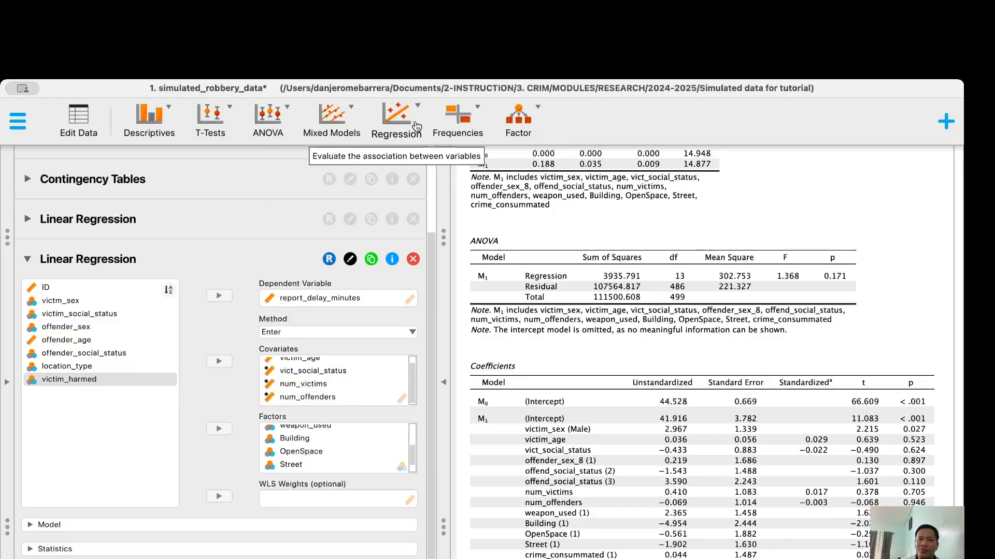
Create a classical Logistic Regression analysis with victim_harmed as the dependent variable
{"action": "left_click", "coordinate": [417, 127]}
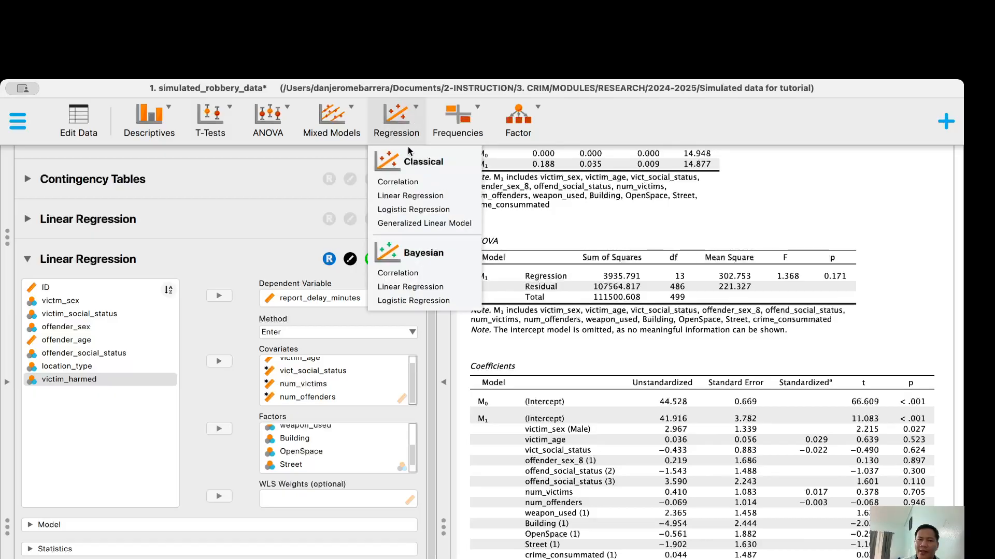
{"action": "left_click", "coordinate": [401, 214]}
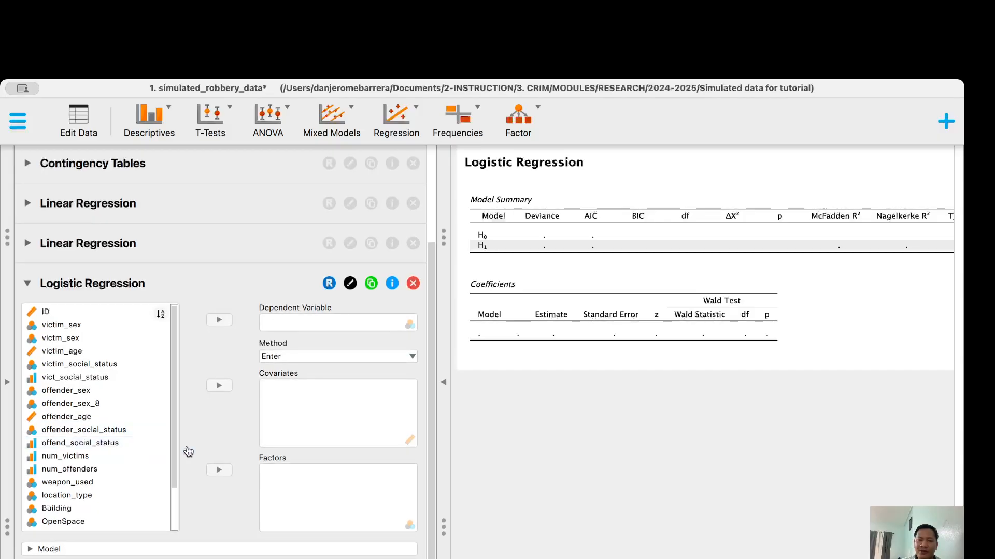
{"action": "left_click_drag", "start_coordinate": [175, 456], "coordinate": [175, 504]}
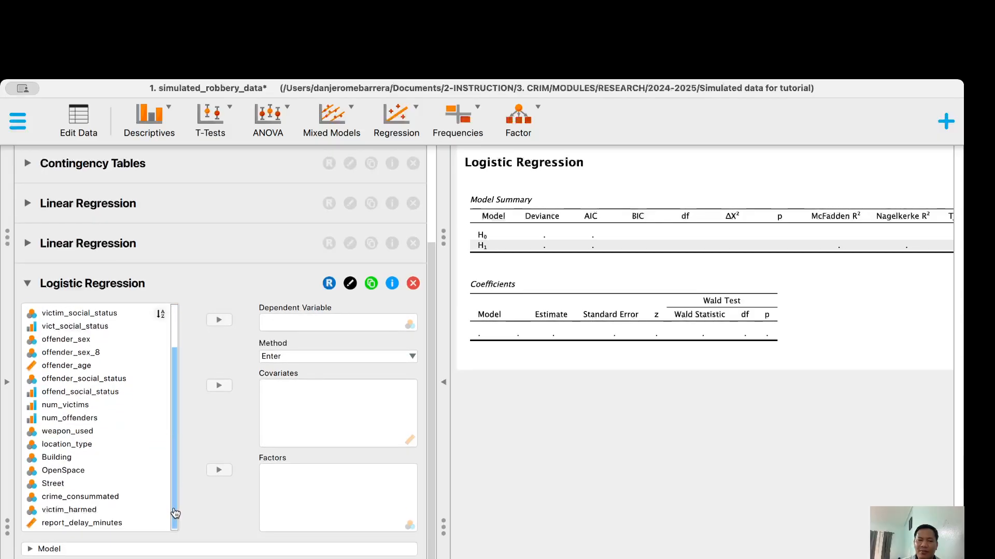
{"action": "left_click", "coordinate": [103, 512]}
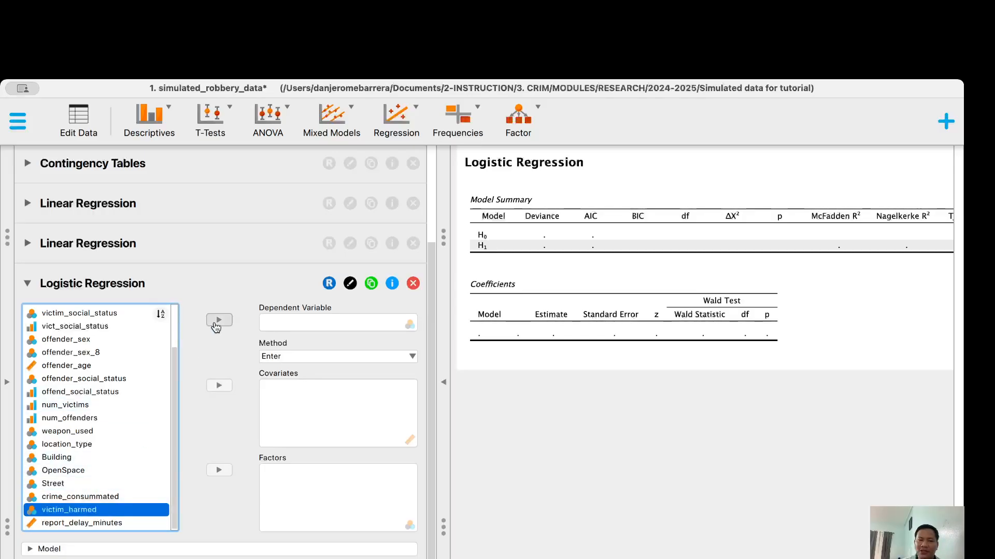
{"action": "left_click", "coordinate": [217, 326]}
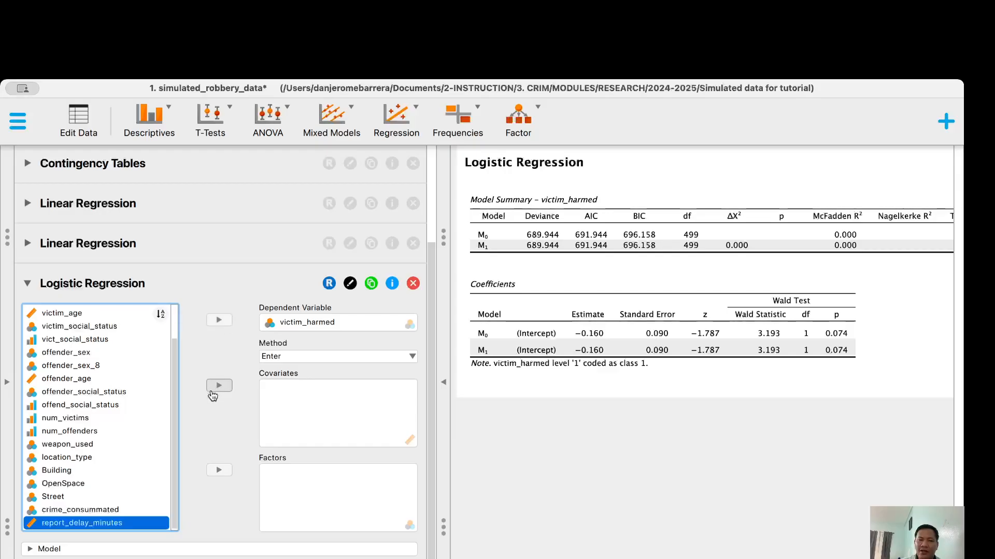
Add victim_sex to the logistic regression as a factor
{"action": "scroll", "coordinate": [100, 366], "scroll_direction": "up", "scroll_amount": 3}
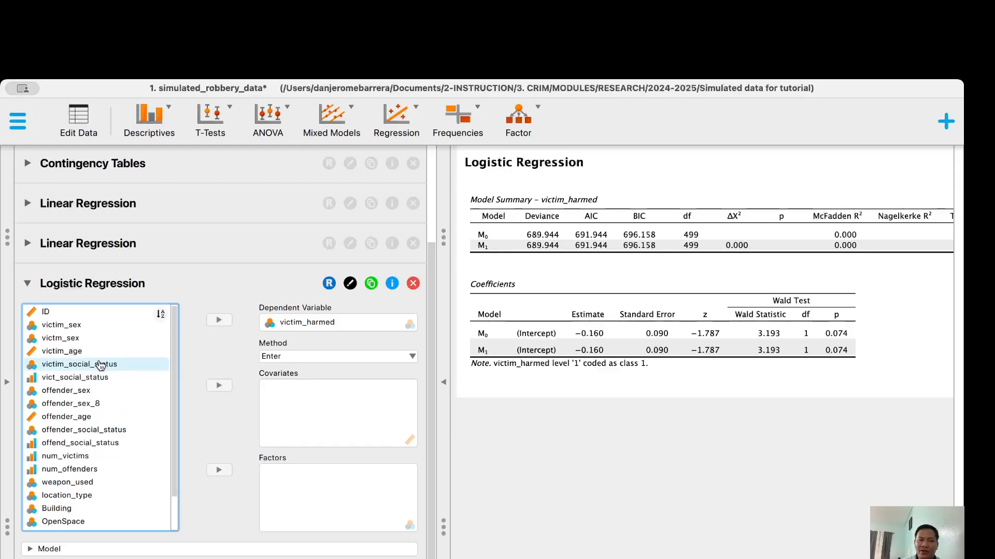
{"action": "left_click", "coordinate": [82, 339]}
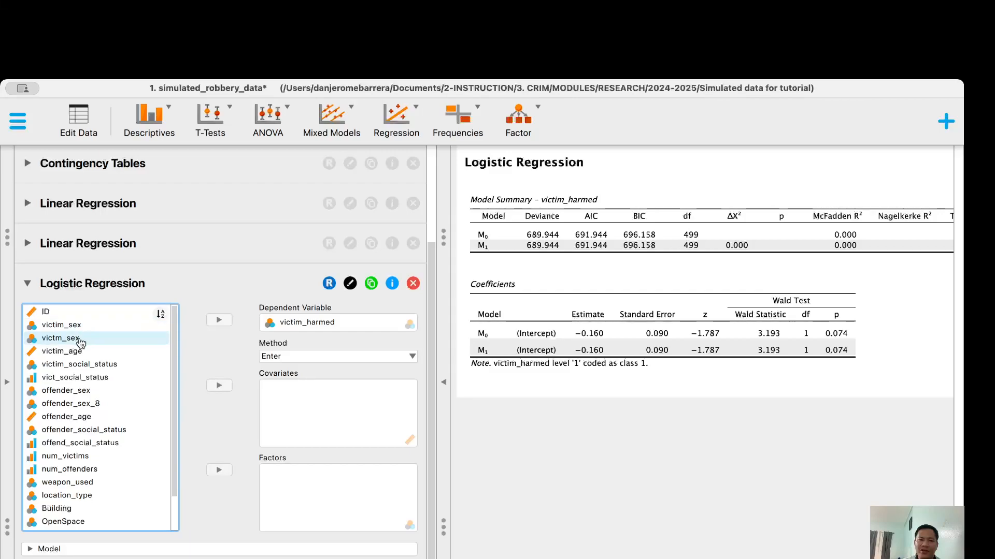
{"action": "left_click", "coordinate": [85, 326]}
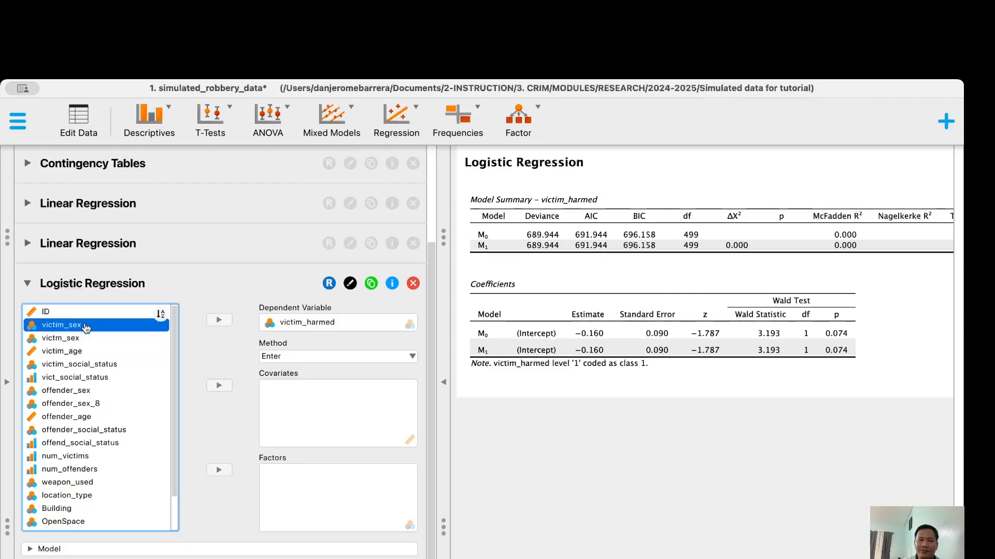
{"action": "left_click", "coordinate": [86, 341]}
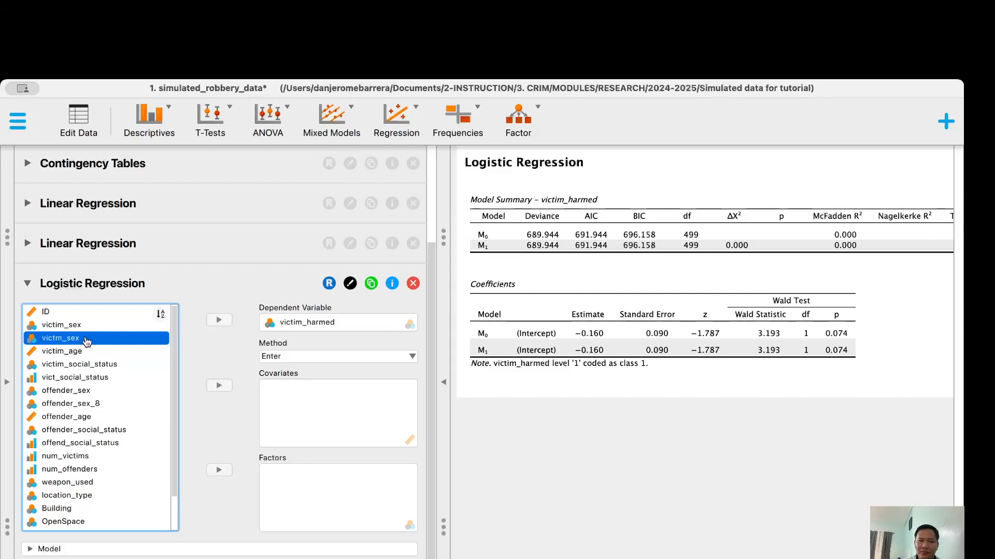
{"action": "left_click", "coordinate": [88, 327]}
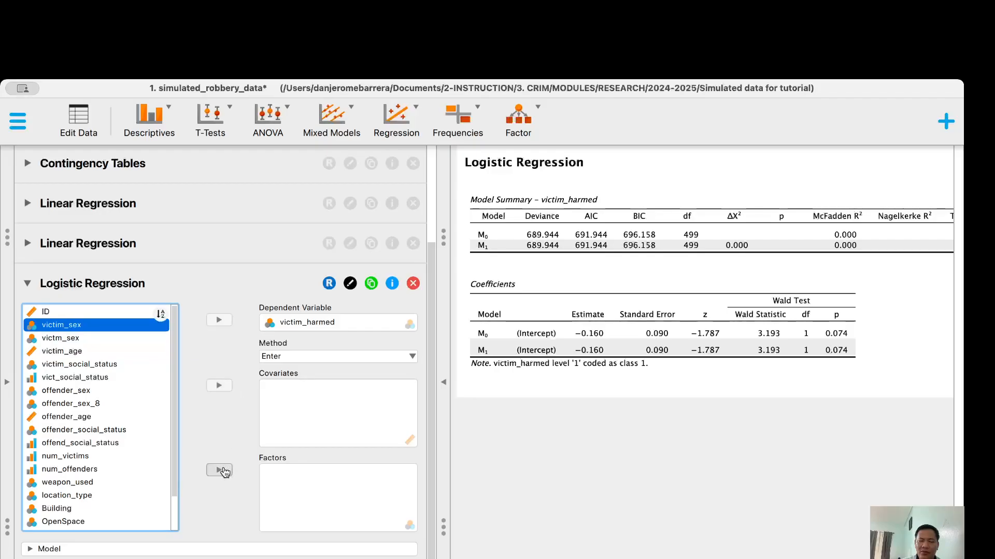
{"action": "left_click", "coordinate": [219, 470]}
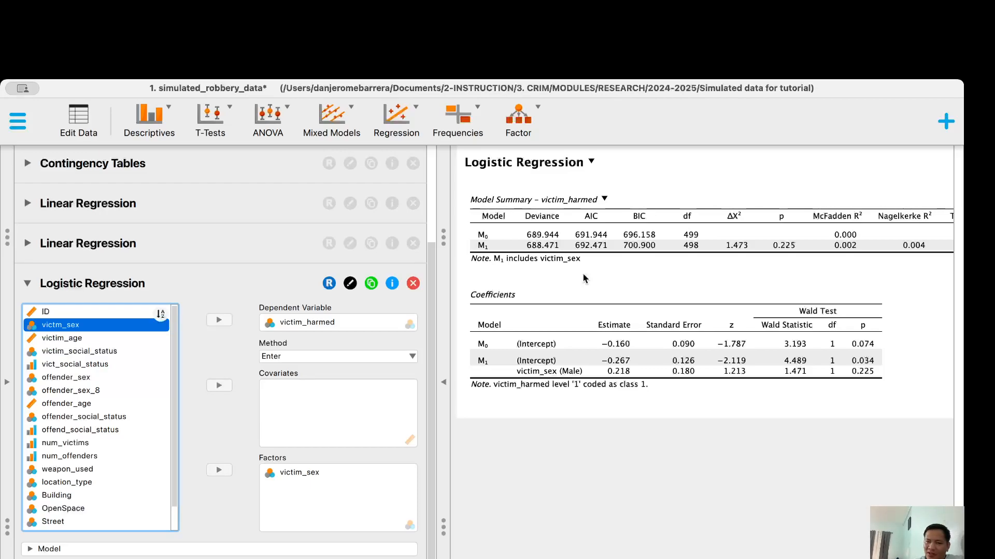
Add victim_age and vict_social_status to the logistic regression as covariates
{"action": "left_click", "coordinate": [80, 343]}
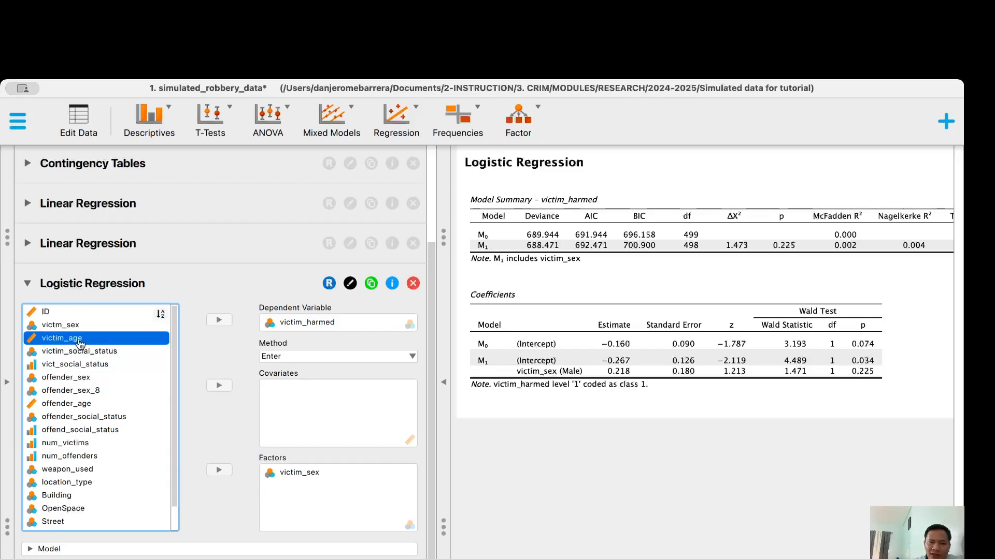
{"action": "left_click", "coordinate": [218, 388]}
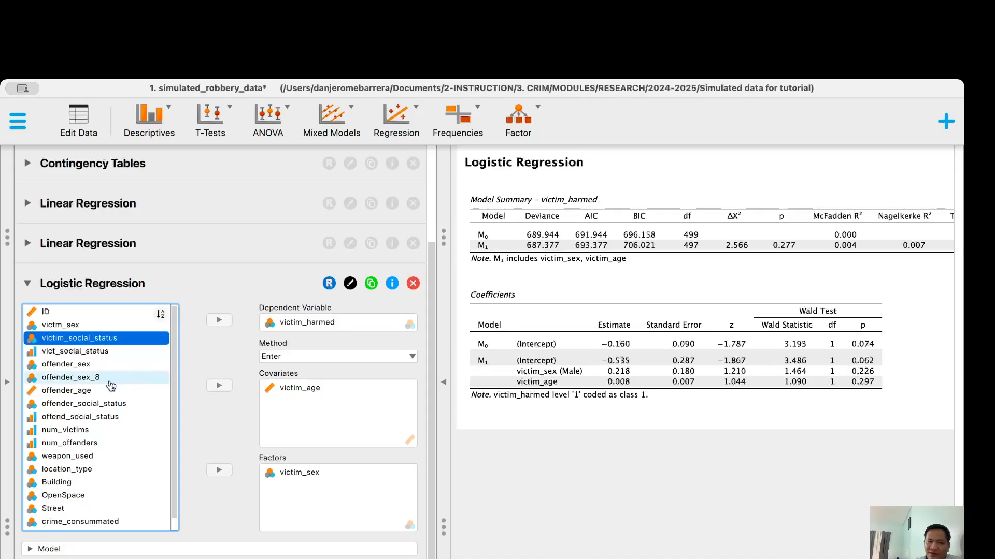
{"action": "left_click", "coordinate": [82, 352]}
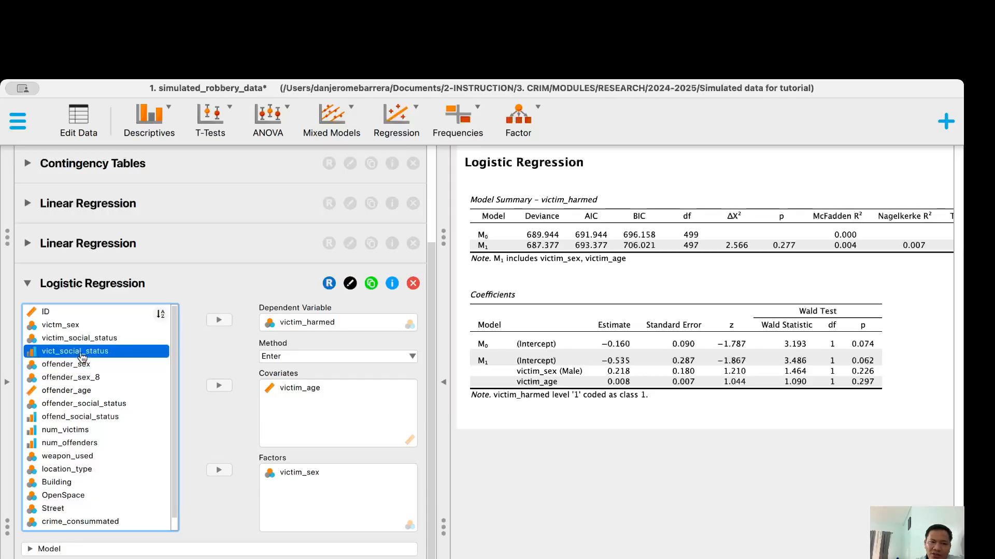
{"action": "left_click", "coordinate": [217, 384]}
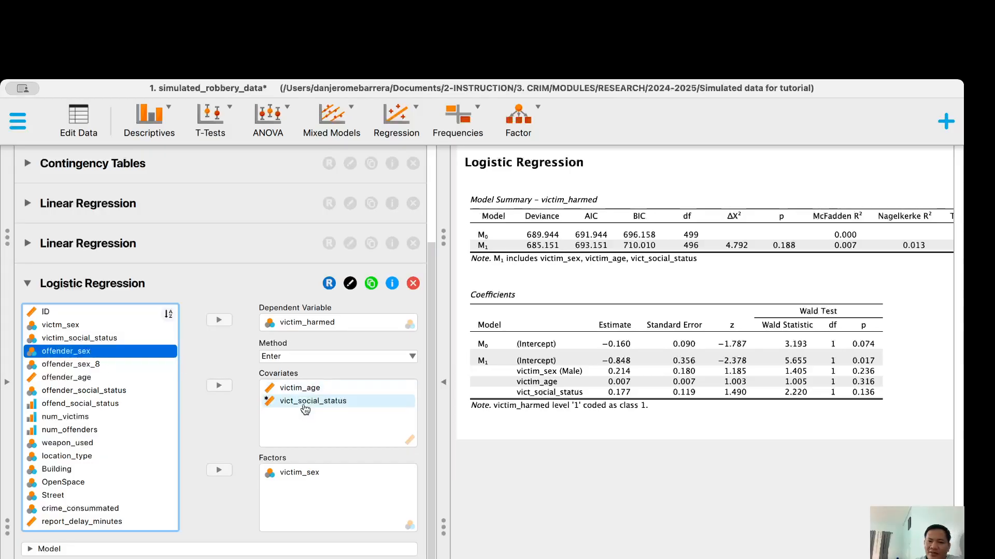
Add offender_sex and offender_social_status to the logistic regression as factors, and offender_age as a covariate
{"action": "left_click", "coordinate": [218, 469]}
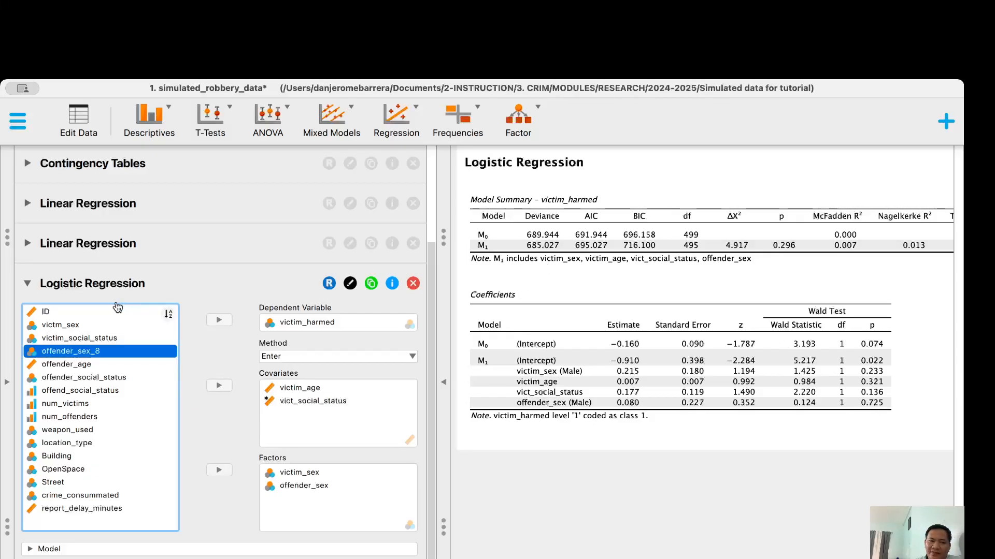
{"action": "left_click", "coordinate": [83, 365]}
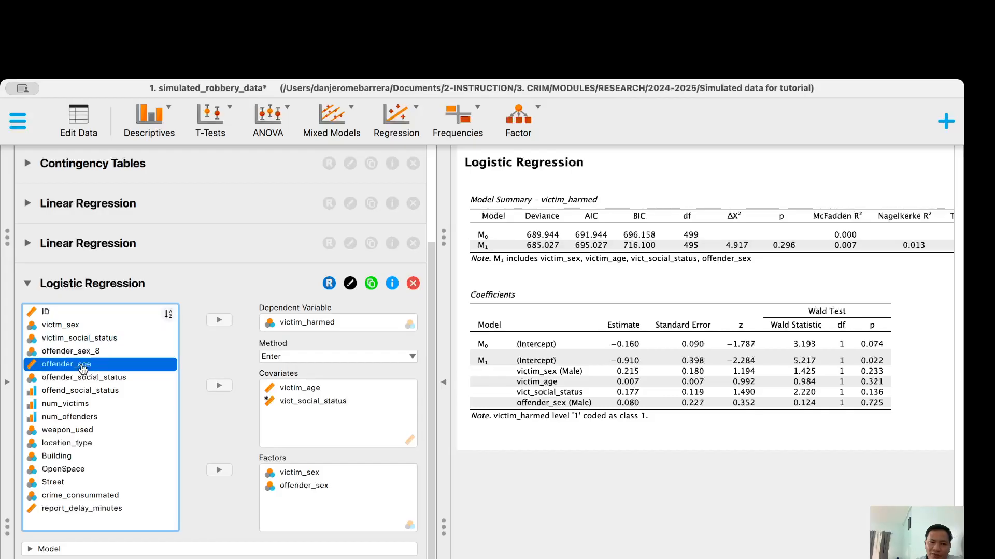
{"action": "left_click", "coordinate": [221, 387]}
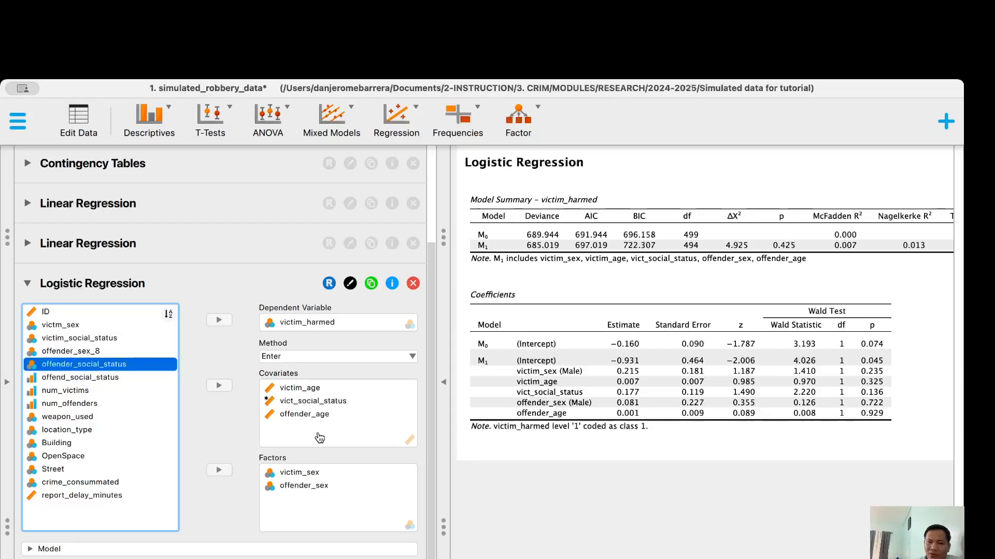
{"action": "left_click", "coordinate": [218, 472]}
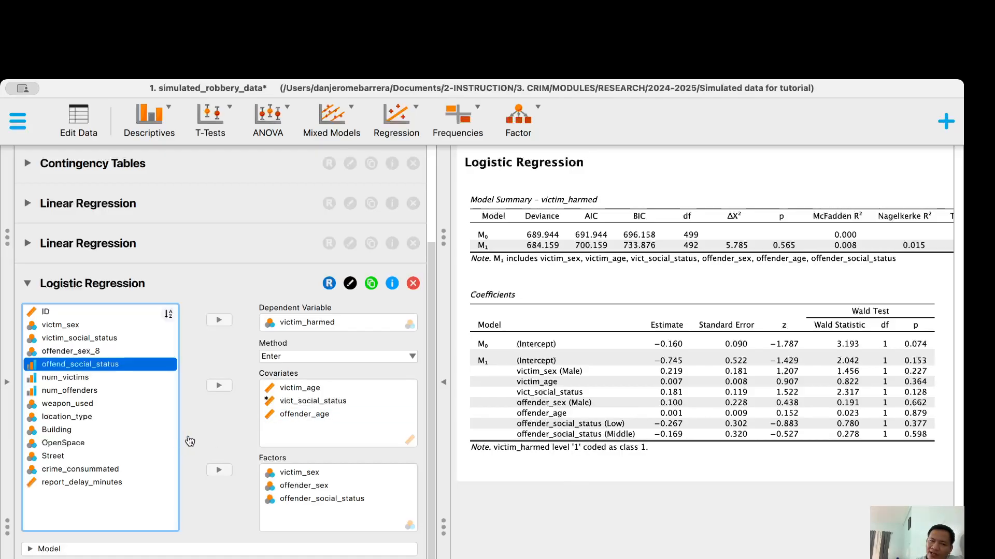
Add num_victims and num_offenders to the logistic regression as covariates
{"action": "left_click", "coordinate": [95, 382]}
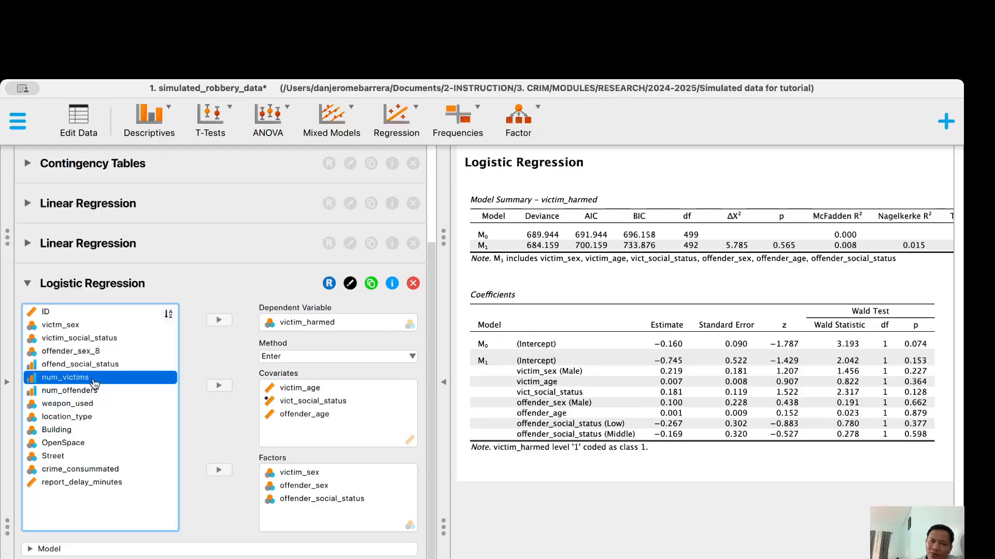
{"action": "left_click", "coordinate": [224, 390]}
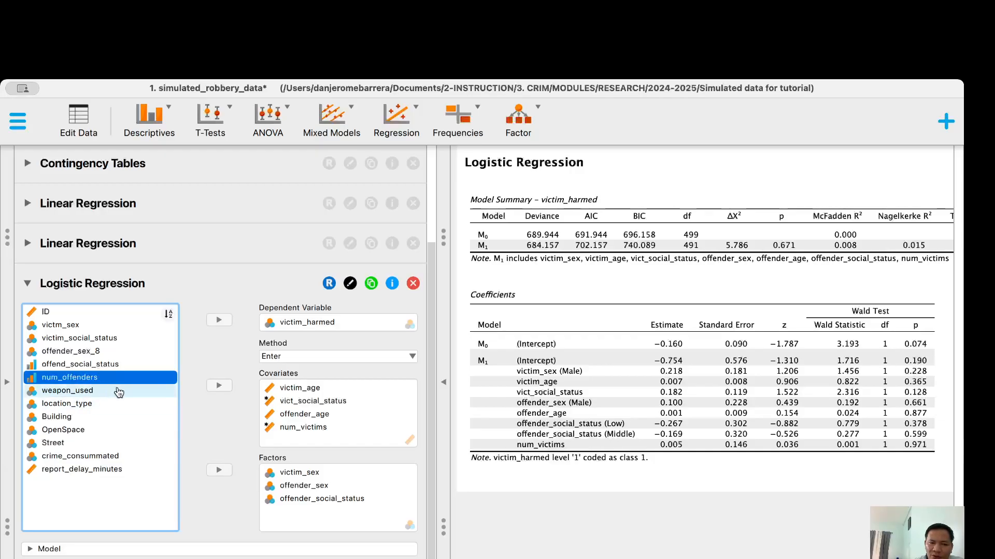
{"action": "left_click", "coordinate": [214, 390]}
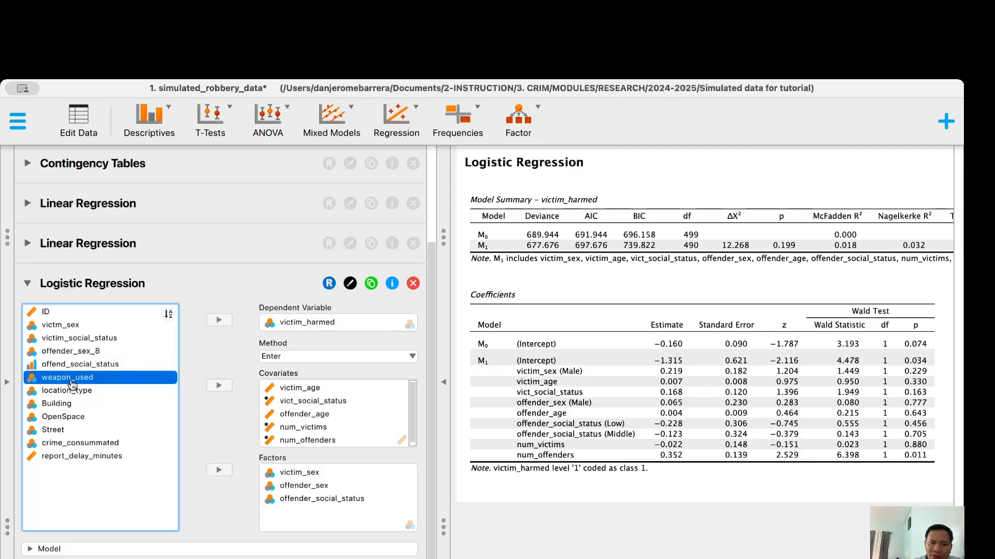
Add weapon_used and the Building location dummy to the logistic regression as factors
{"action": "left_click", "coordinate": [217, 471]}
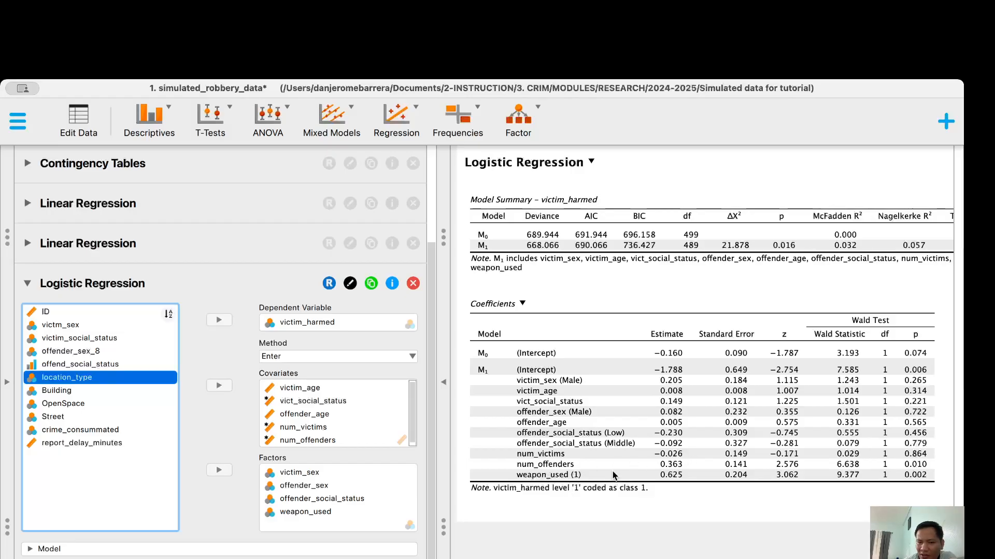
{"action": "left_click", "coordinate": [65, 392]}
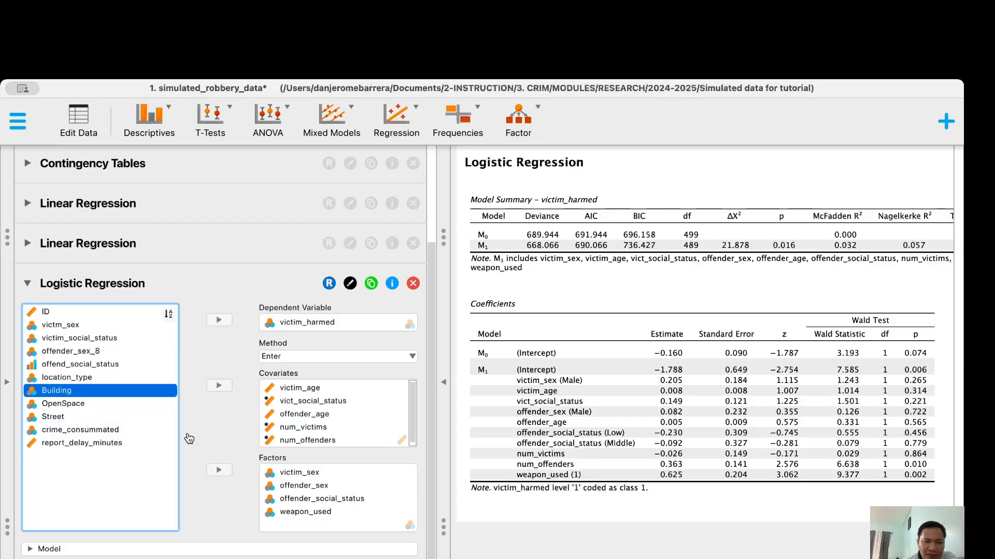
{"action": "left_click", "coordinate": [214, 471]}
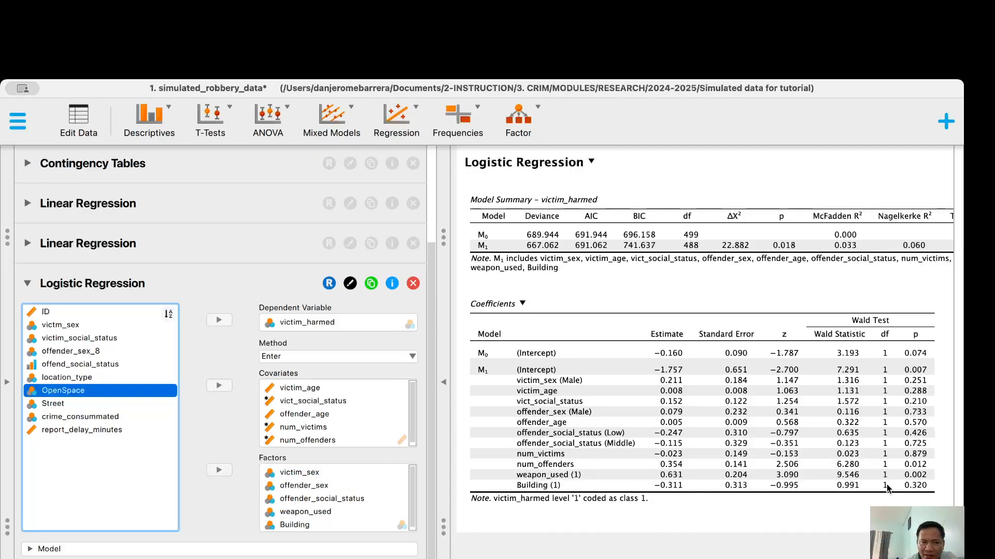
Add OpenSpace, Street and crime_consummated to the logistic regression as factors
{"action": "left_click", "coordinate": [219, 470]}
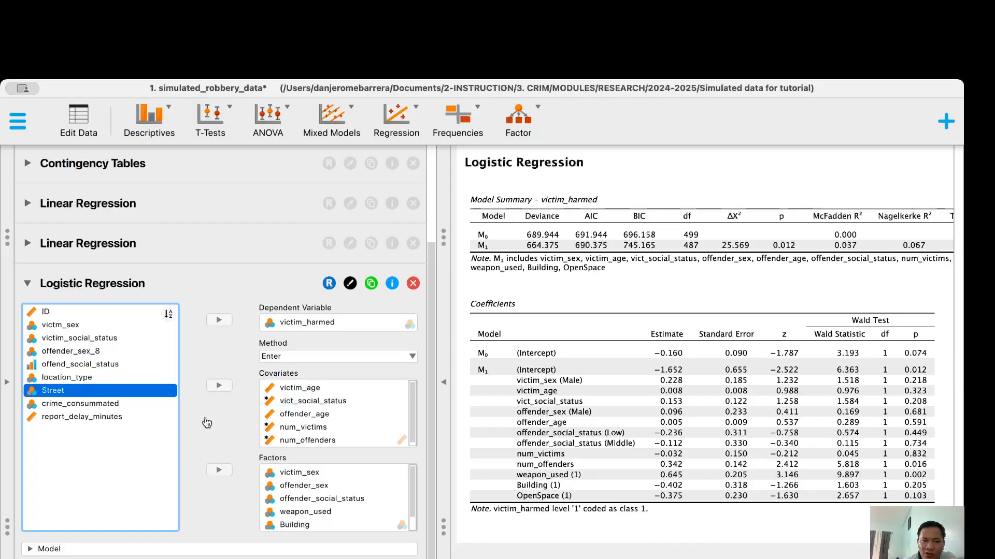
{"action": "left_click", "coordinate": [221, 472]}
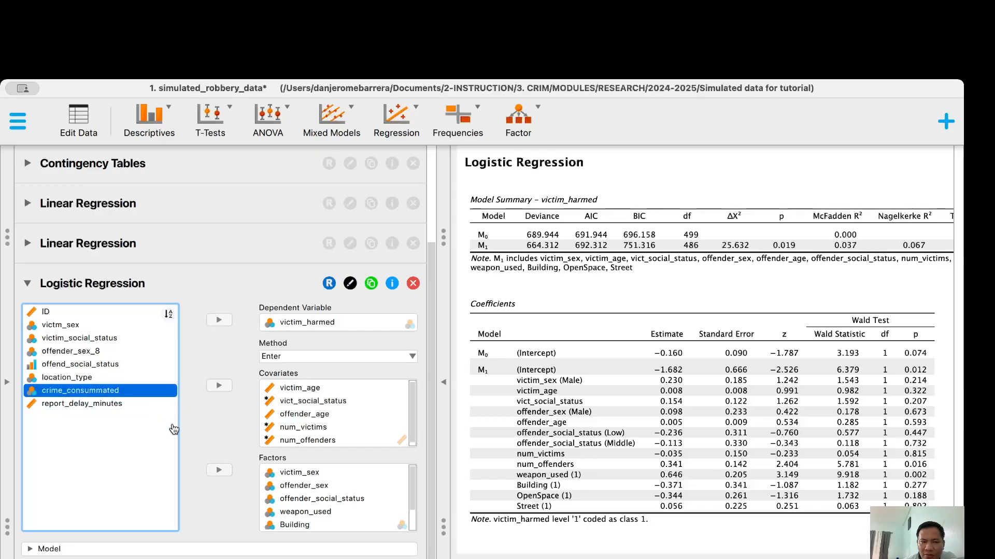
{"action": "left_click", "coordinate": [217, 472]}
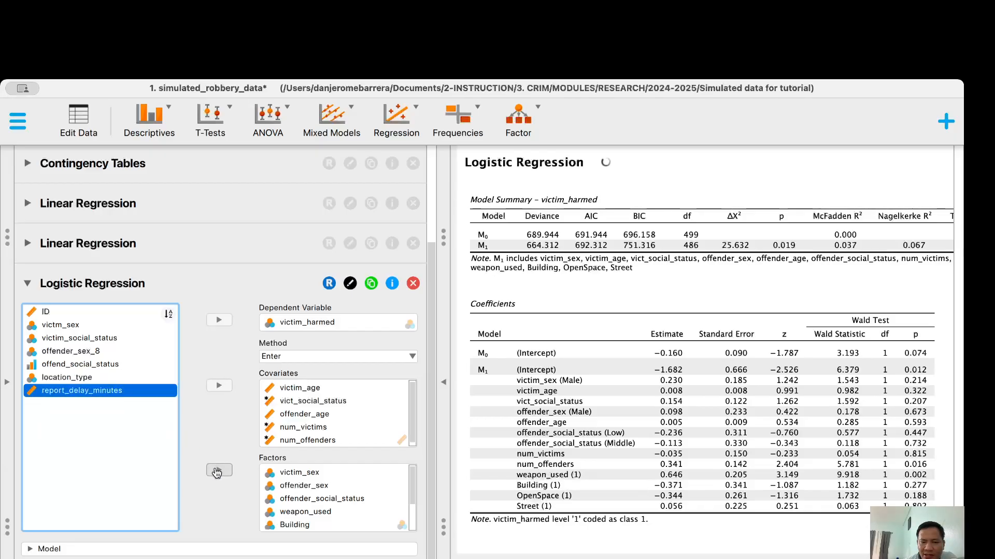
{"action": "scroll", "coordinate": [319, 489], "scroll_direction": "down", "scroll_amount": 3}
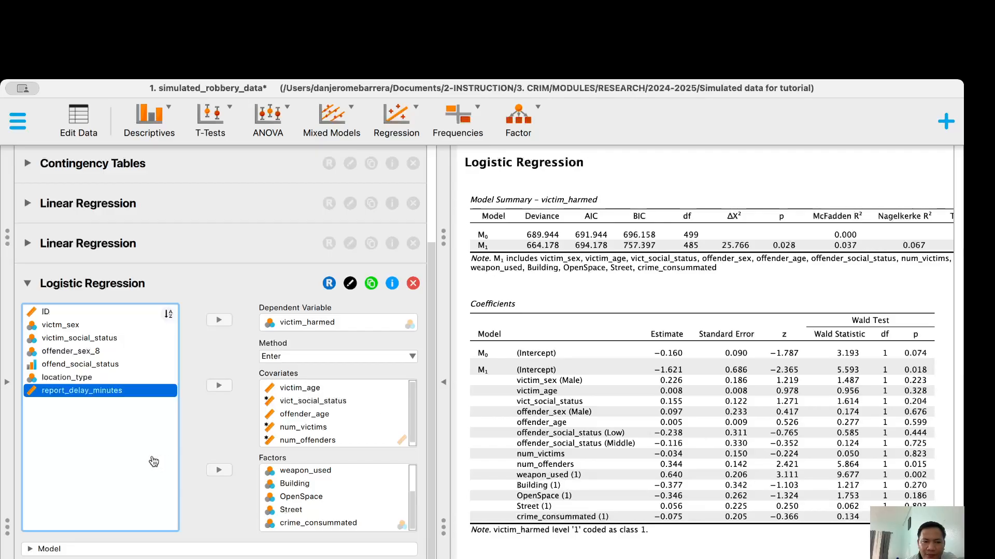
{"action": "left_click", "coordinate": [688, 432]}
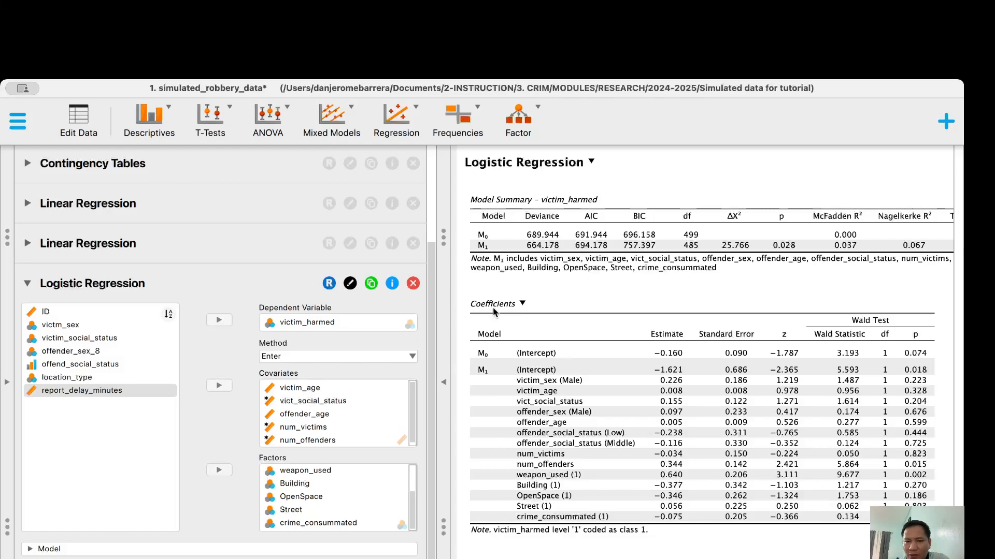